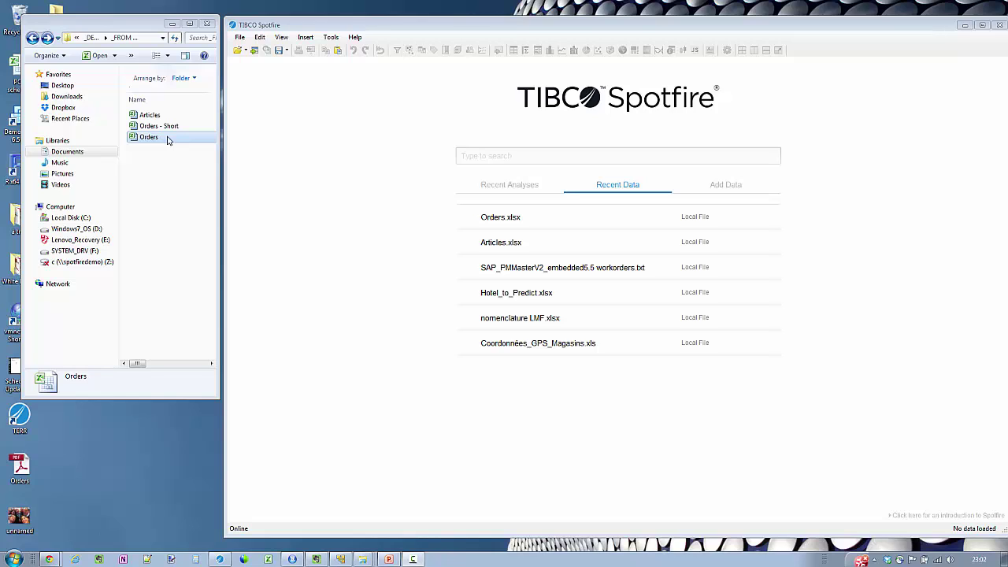
# Import Sheet1 of Orders.xlsx, keeping Country typed String and the first row as data
pyautogui.moveTo(167, 140); pyautogui.dragTo(360, 239)
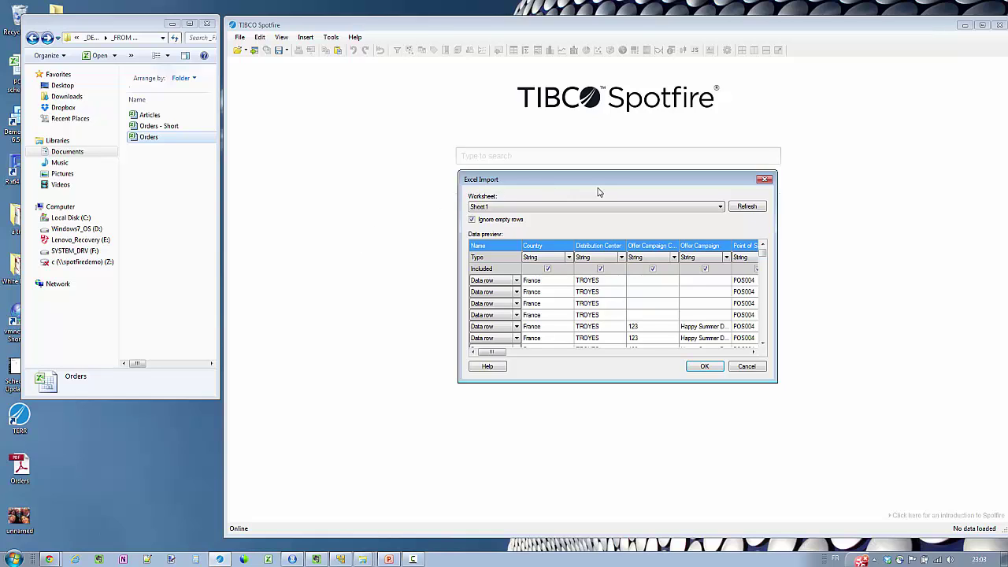
pyautogui.moveTo(587, 180); pyautogui.dragTo(541, 184)
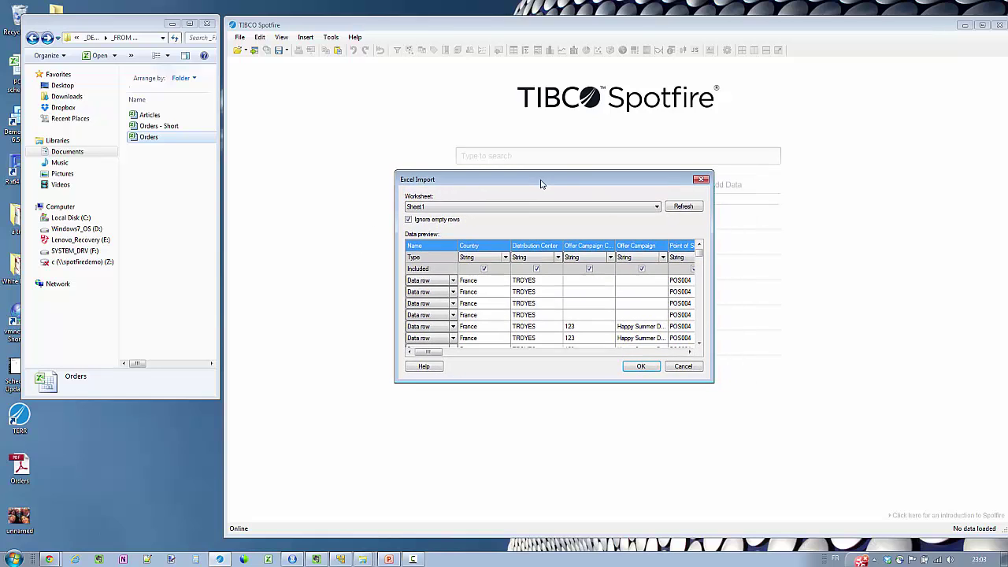
pyautogui.click(506, 258)
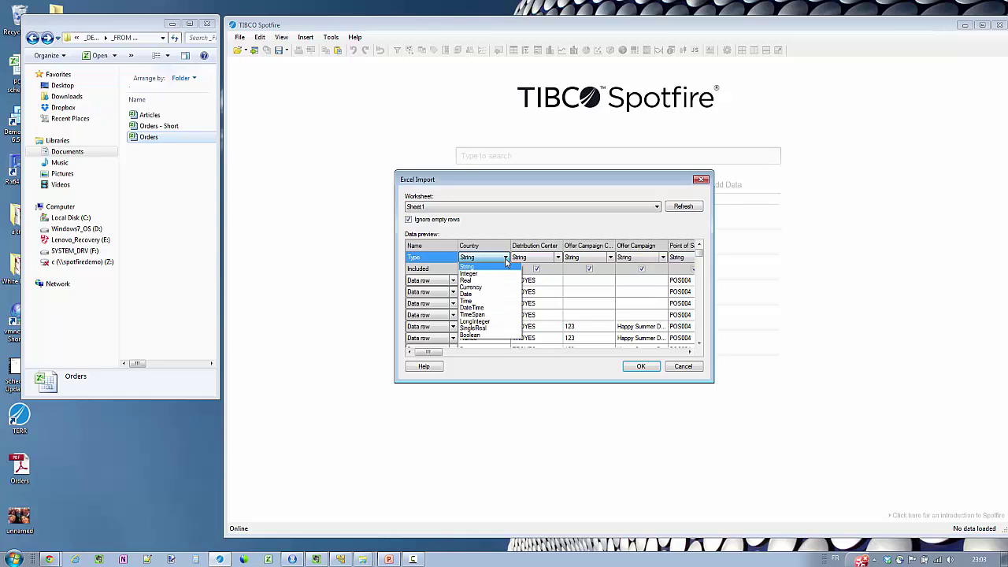
pyautogui.click(505, 257)
pyautogui.click(453, 281)
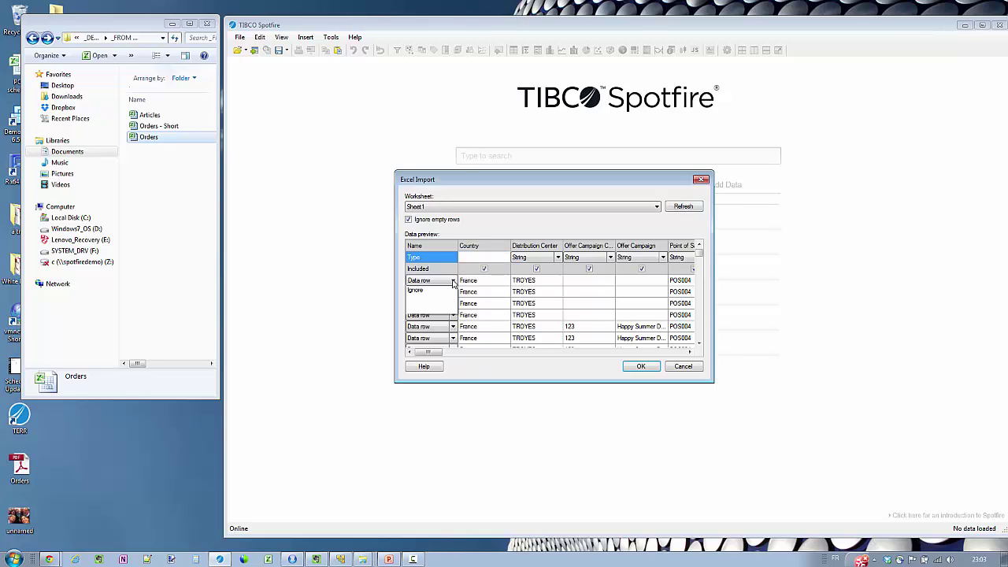
pyautogui.click(454, 283)
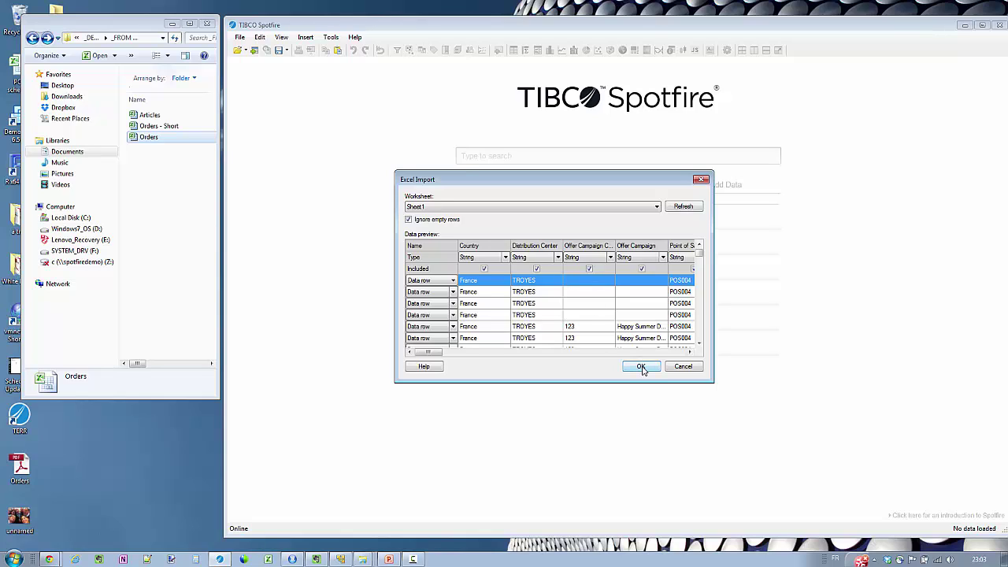
# Confirm the Orders import, maximize Spotfire, and remove the default bar chart
pyautogui.click(642, 367)
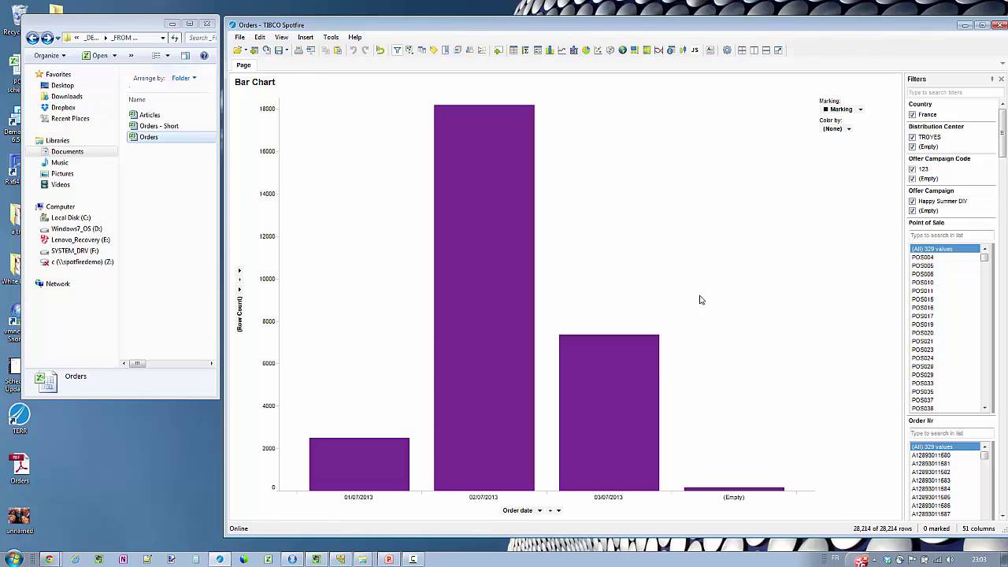
pyautogui.click(982, 24)
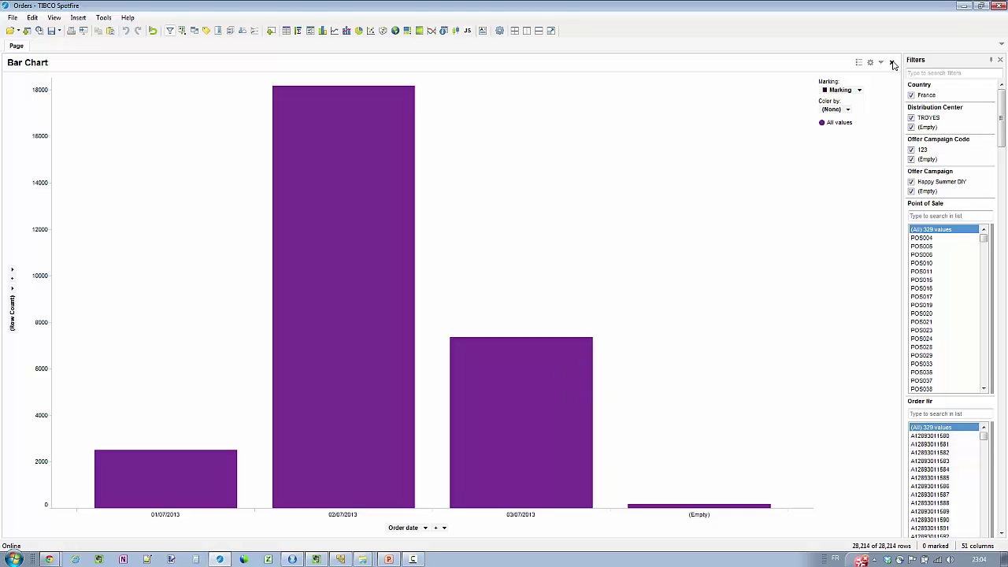
pyautogui.click(892, 62)
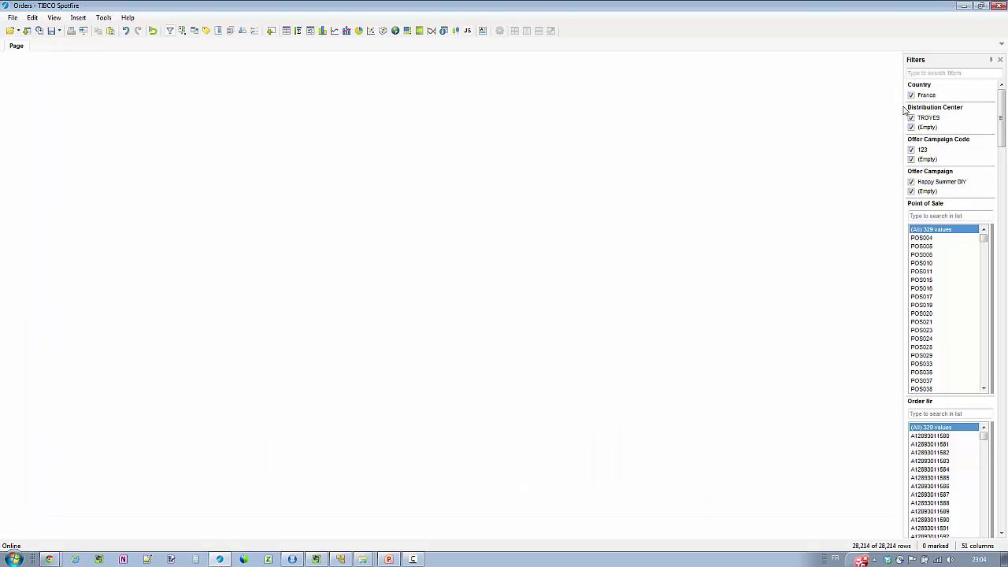
# Widen the filters panel, scroll through the filters, and narrow the Inventory on hand(Pal) range
pyautogui.moveTo(904, 110); pyautogui.dragTo(878, 110)
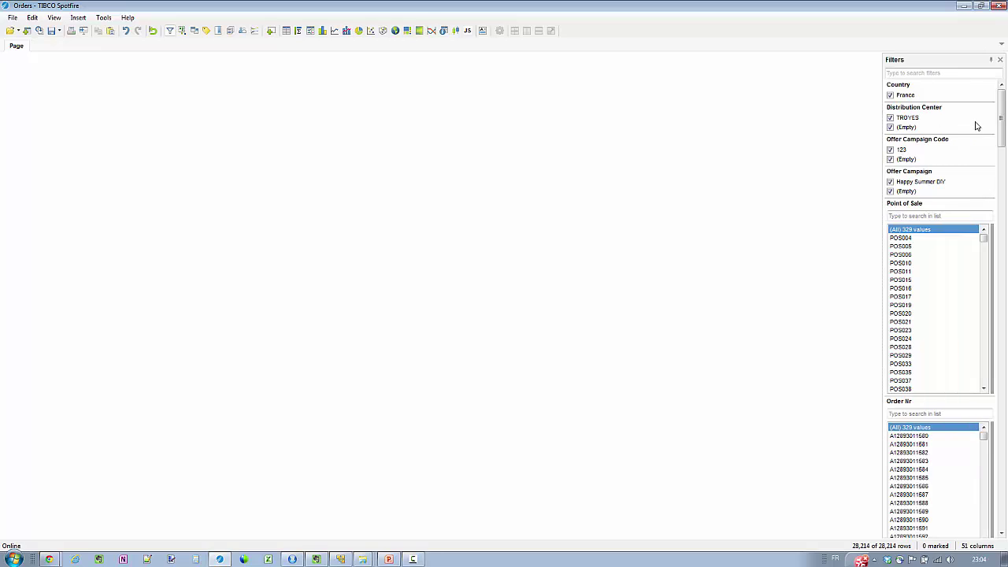
pyautogui.moveTo(1001, 116); pyautogui.dragTo(1001, 140)
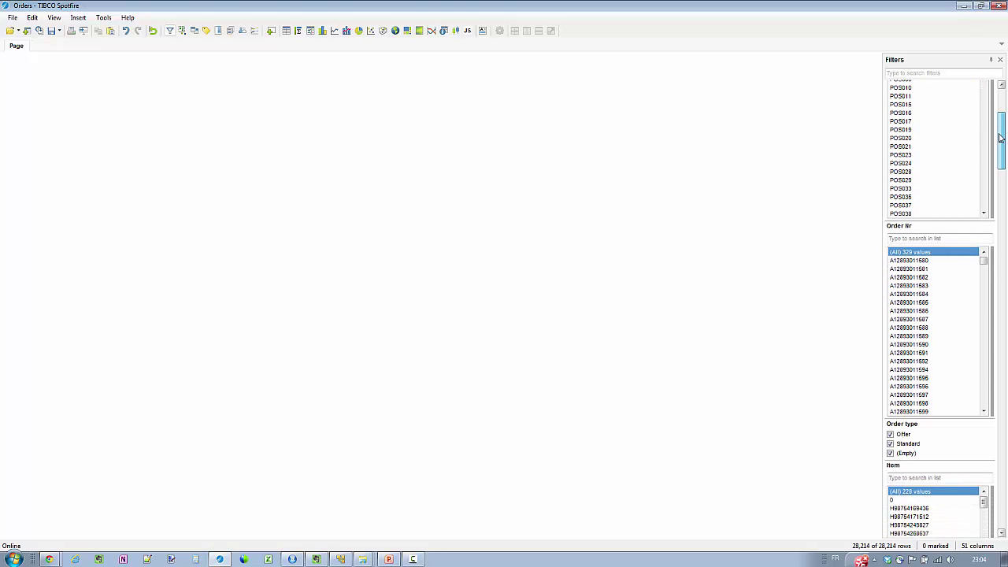
pyautogui.scroll(5, 940, 226)
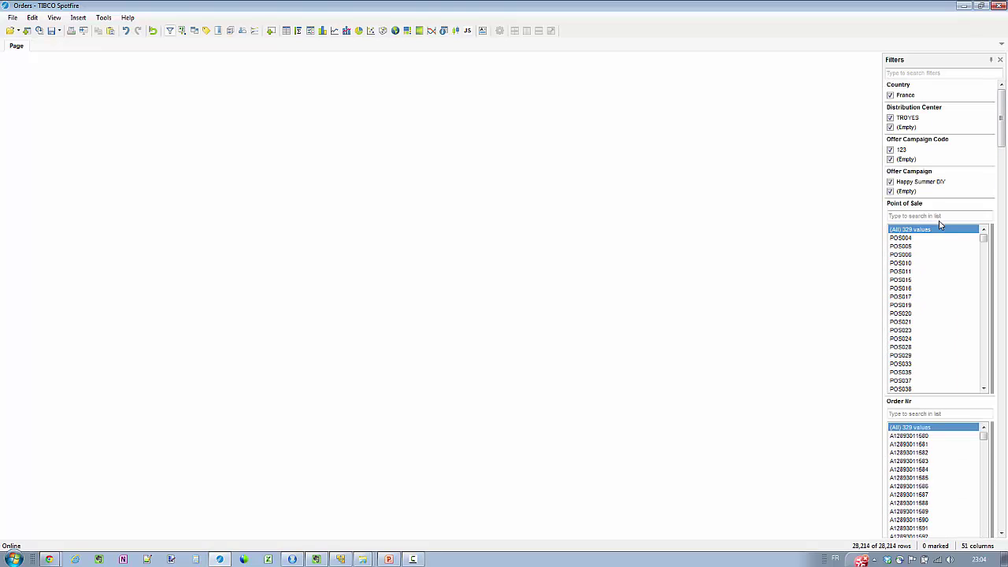
pyautogui.scroll(-4, 932, 287)
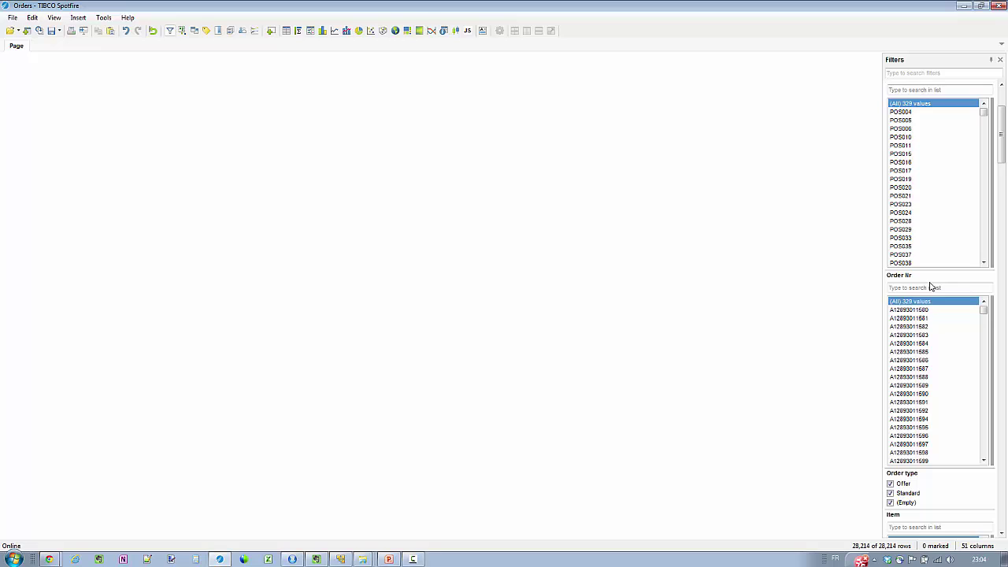
pyautogui.scroll(-8, 930, 340)
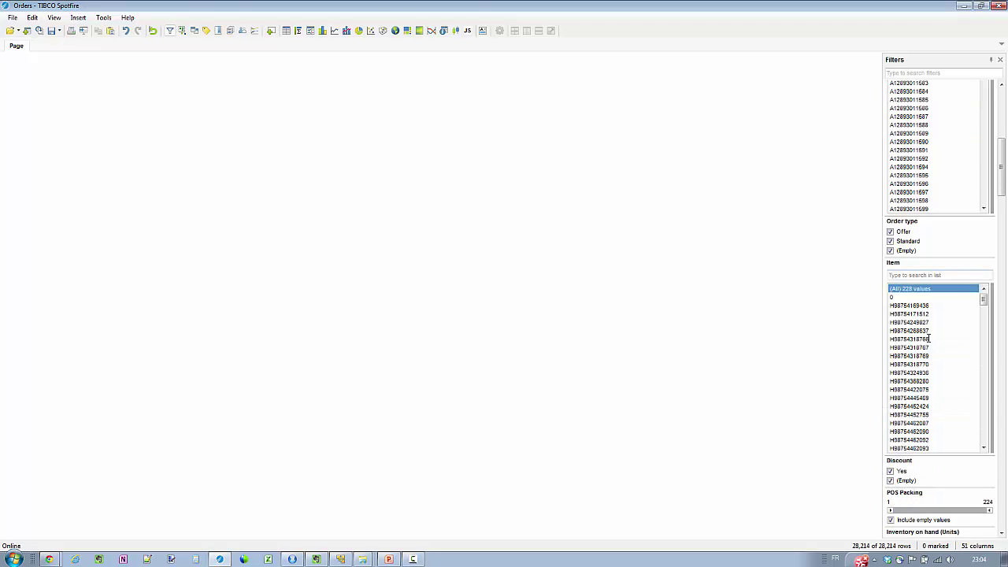
pyautogui.scroll(-2, 930, 339)
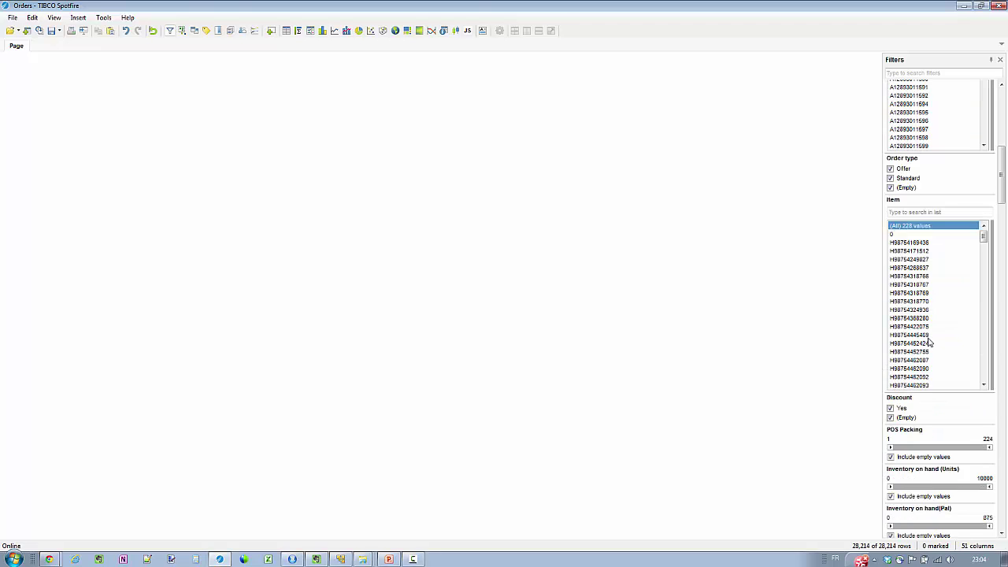
pyautogui.scroll(-4, 930, 342)
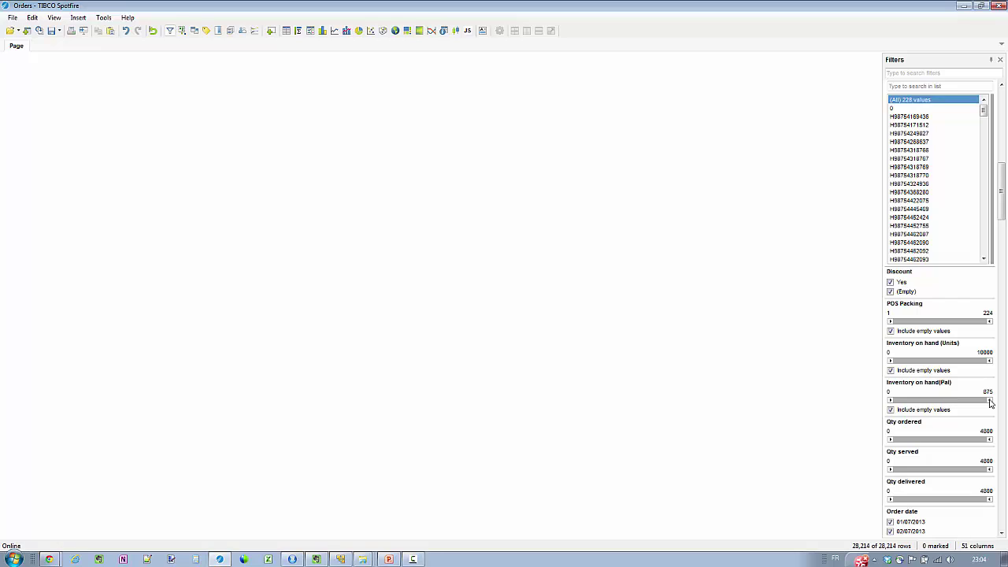
pyautogui.moveTo(990, 401)
pyautogui.mouseDown()
pyautogui.moveTo(938, 404)
pyautogui.moveTo(998, 405)
pyautogui.mouseUp()
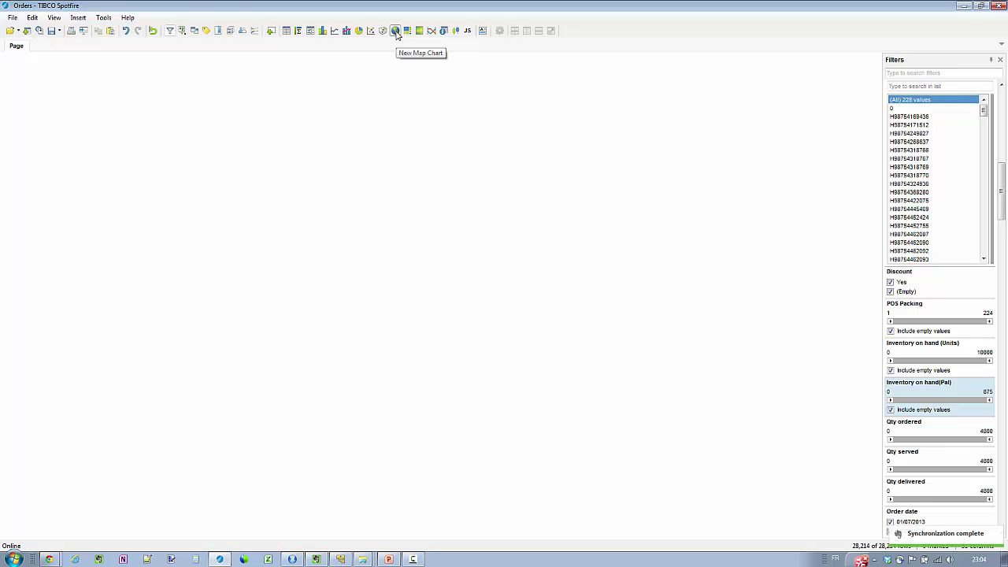
# Add a Map Chart with markers sized by Sum(Revenue), then begin marking western France
pyautogui.click(395, 31)
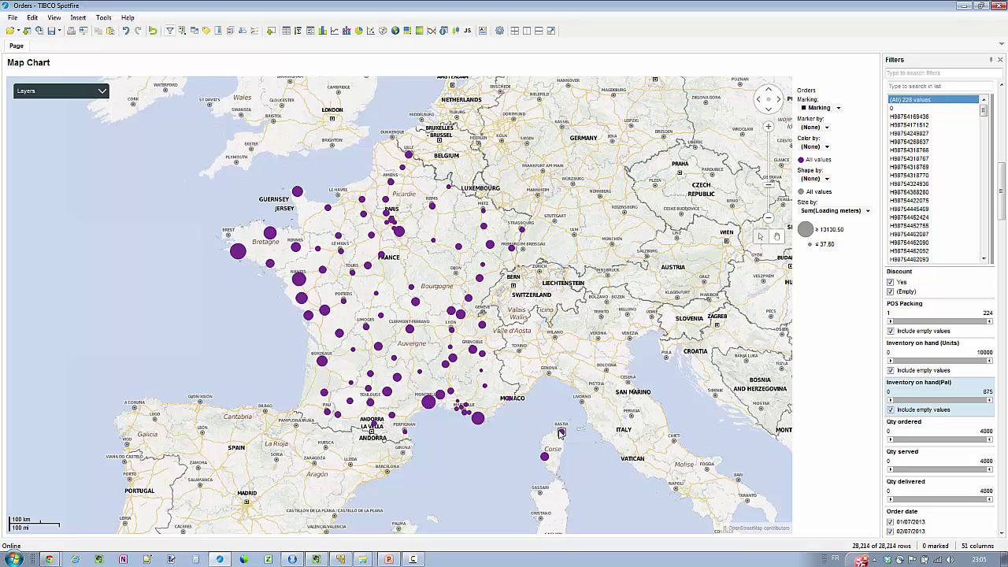
pyautogui.moveTo(562, 433)
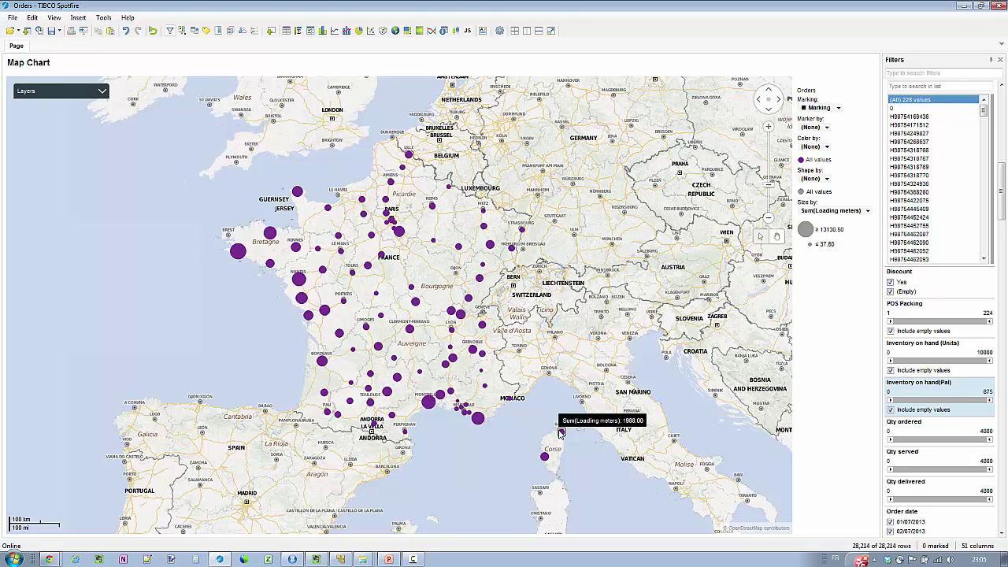
pyautogui.click(918, 72)
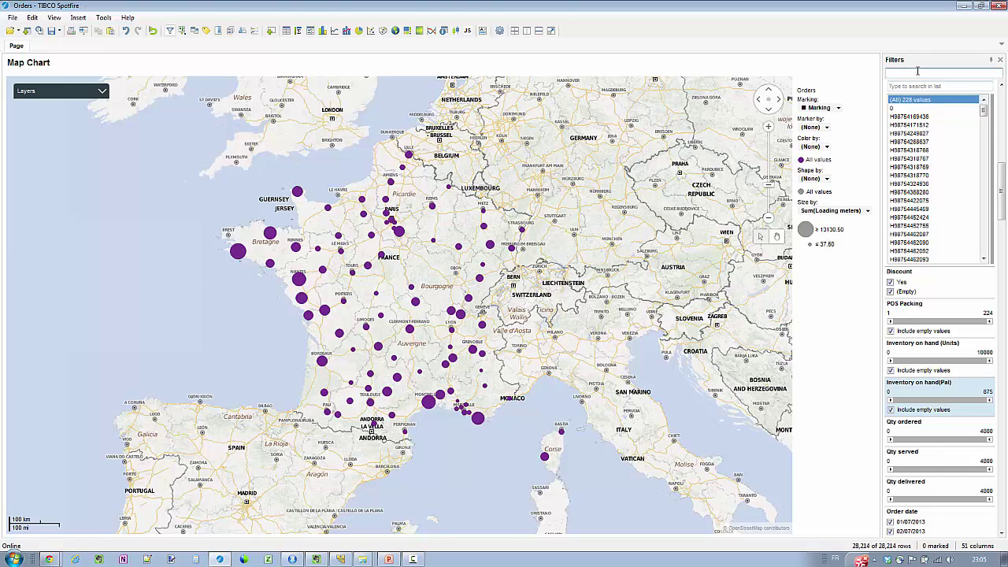
pyautogui.write('rev')
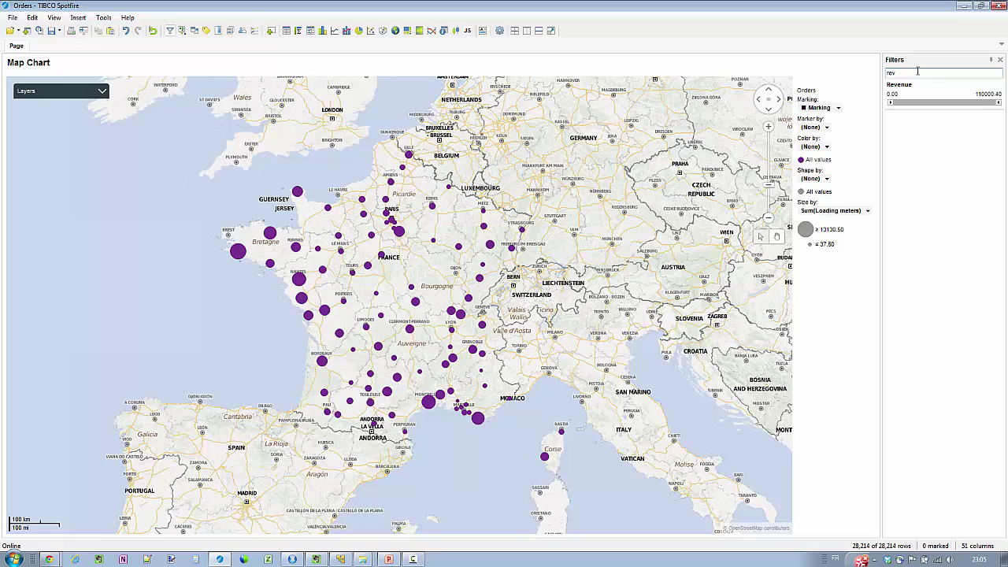
pyautogui.click(922, 89)
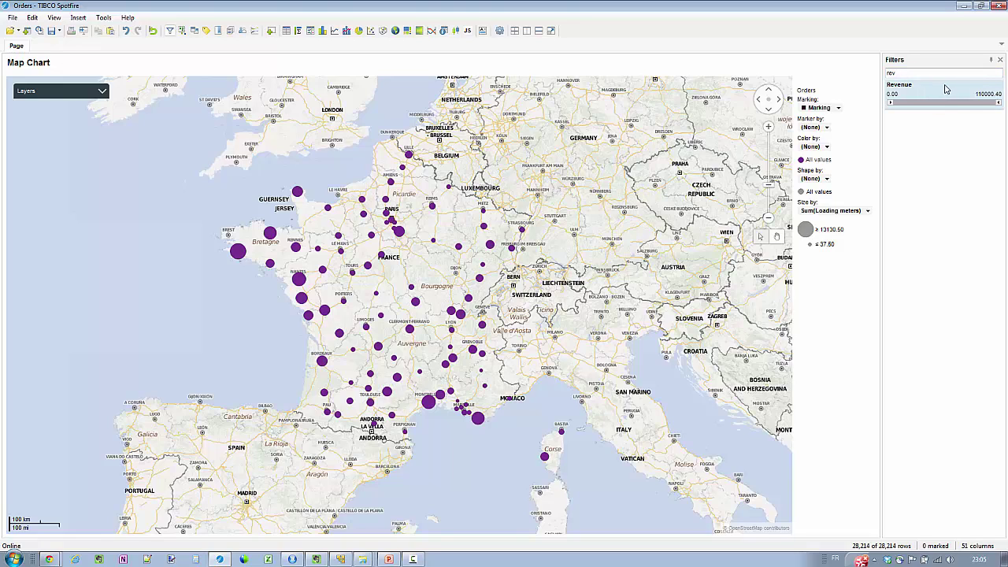
pyautogui.moveTo(946, 89); pyautogui.dragTo(399, 312)
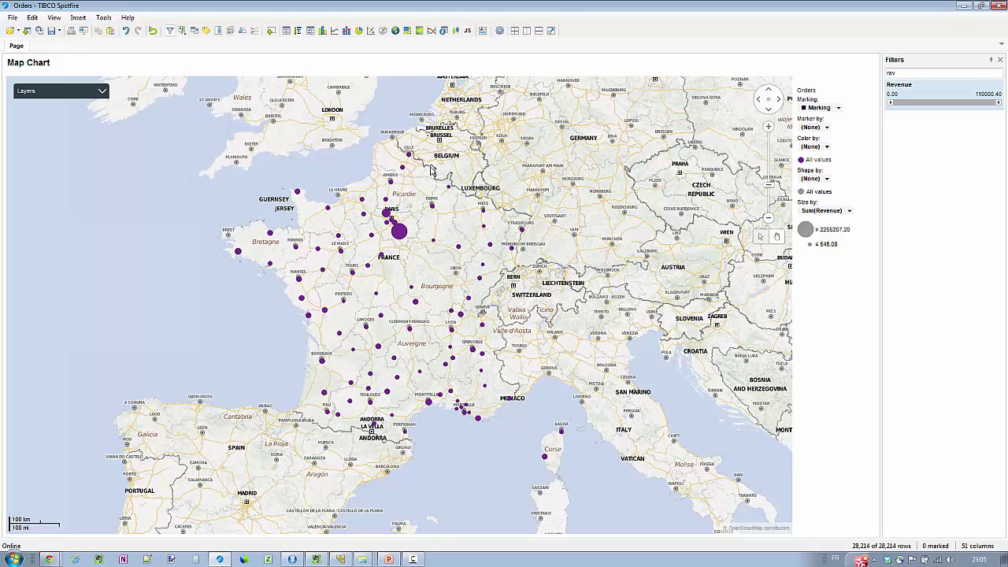
pyautogui.moveTo(397, 238)
pyautogui.moveTo(431, 261)
pyautogui.mouseDown()
pyautogui.moveTo(445, 214)
pyautogui.moveTo(392, 168)
pyautogui.moveTo(285, 163)
pyautogui.moveTo(204, 243)
pyautogui.moveTo(289, 361)
pyautogui.moveTo(391, 457)
pyautogui.moveTo(396, 302)
pyautogui.mouseUp()
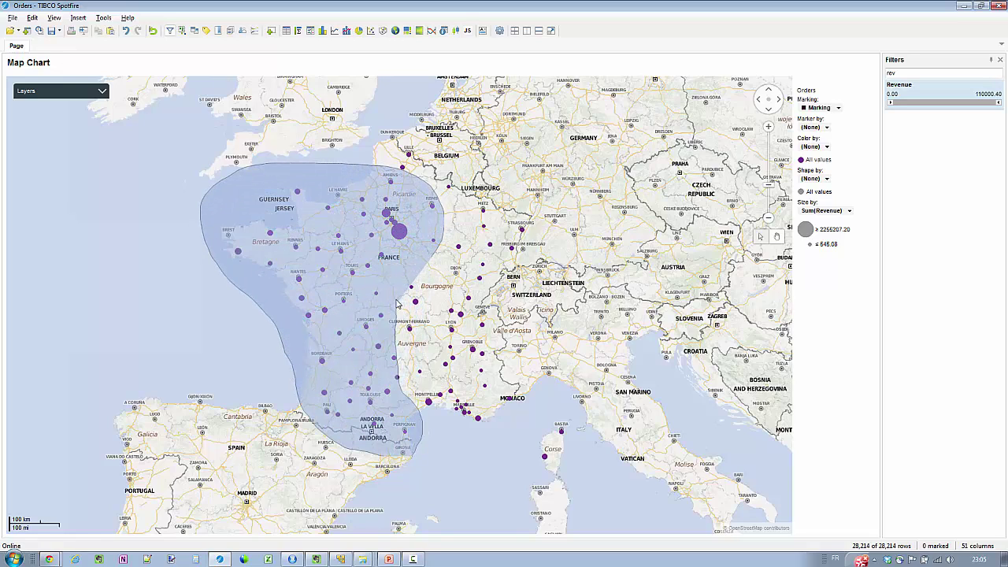
# Finish marking western France and create a Treemap details visualization of those orders
pyautogui.click(440, 254)
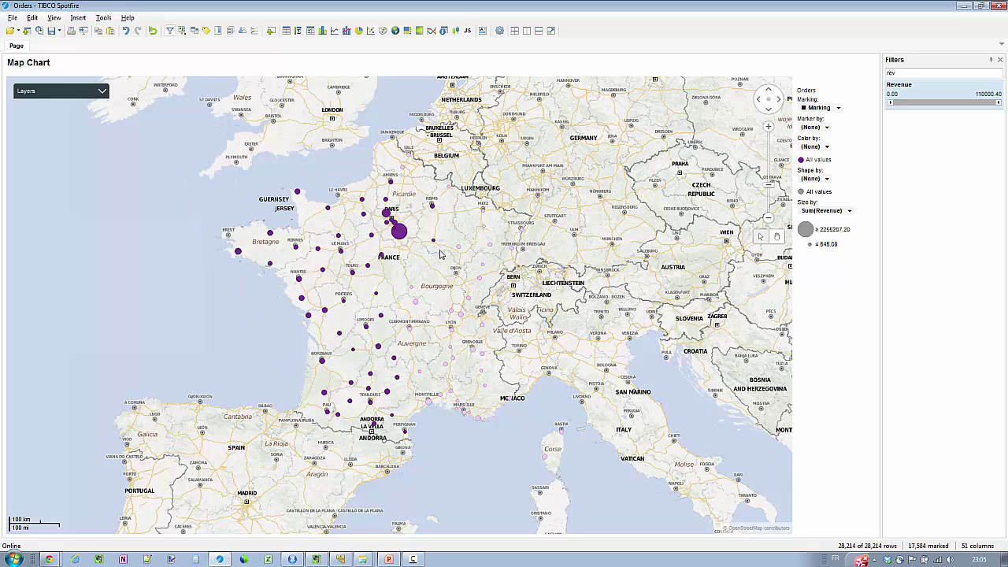
pyautogui.rightClick(376, 245)
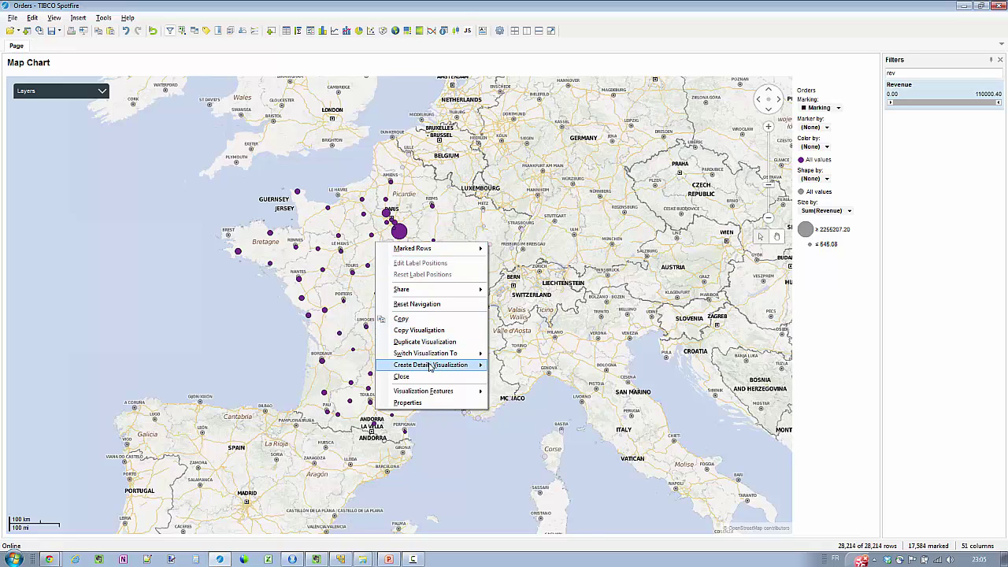
pyautogui.moveTo(431, 368)
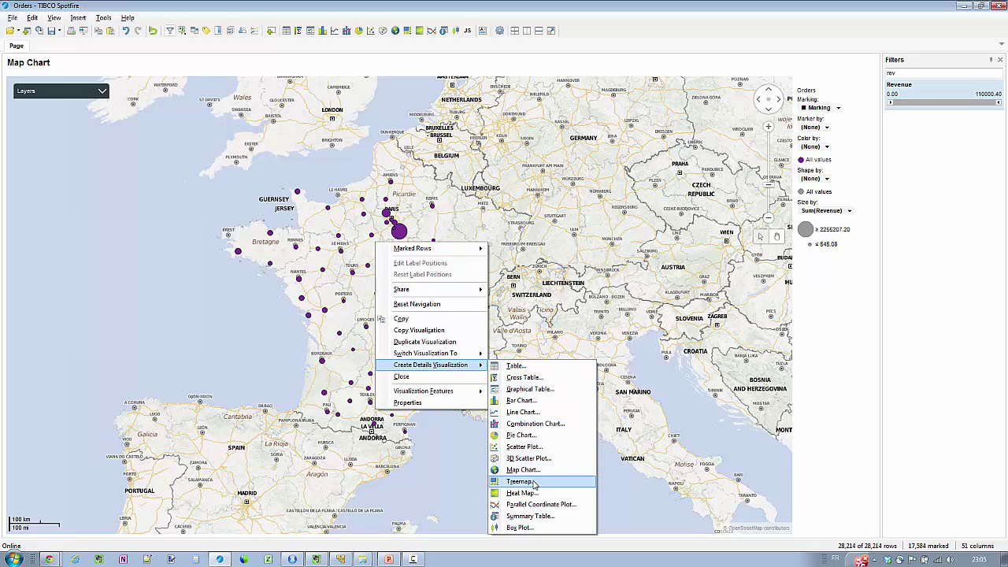
pyautogui.click(520, 481)
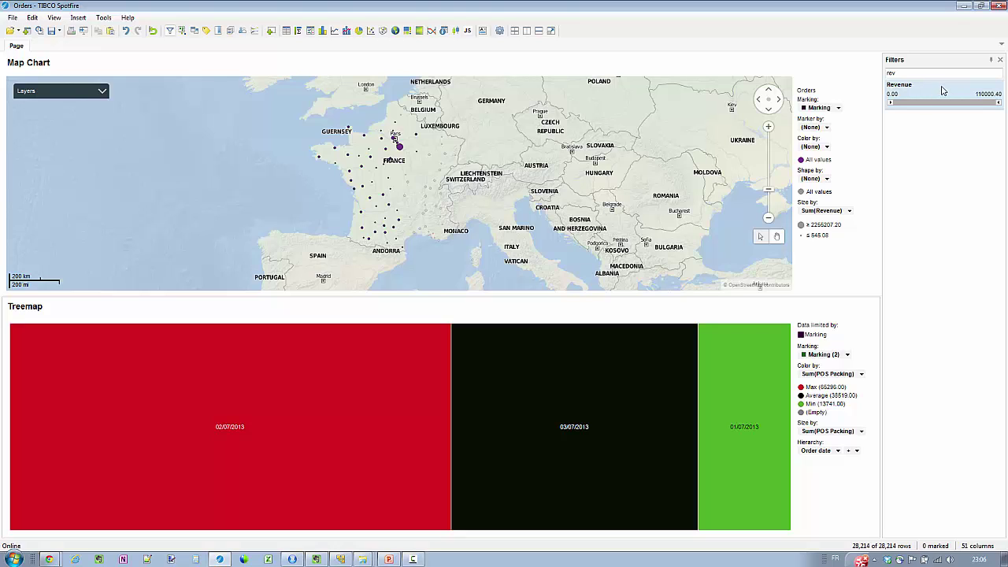
# Size the treemap by Revenue and split it by Category into Room, Decor, Fix, Garden
pyautogui.moveTo(943, 92); pyautogui.dragTo(410, 427)
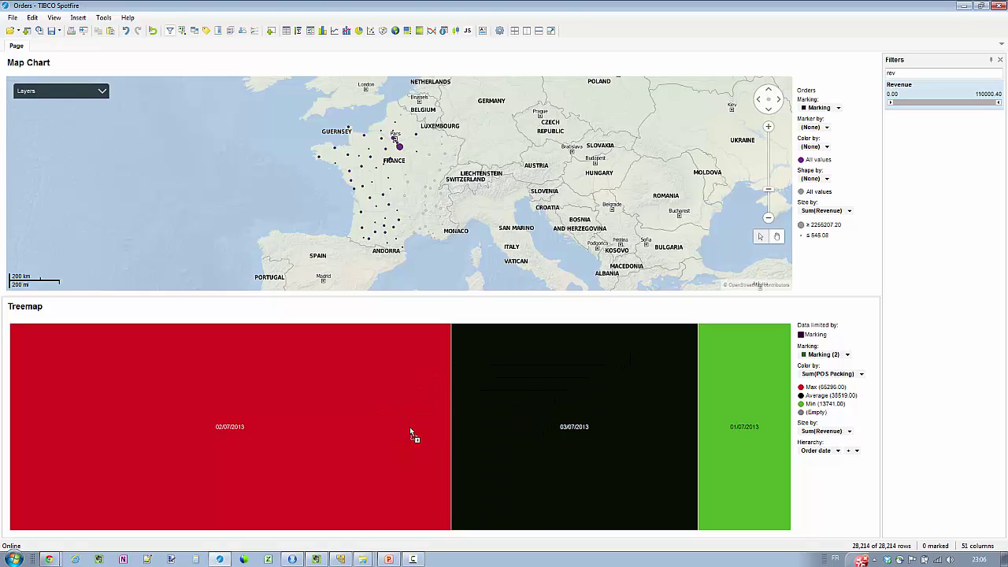
pyautogui.doubleClick(918, 71)
pyautogui.write('c')
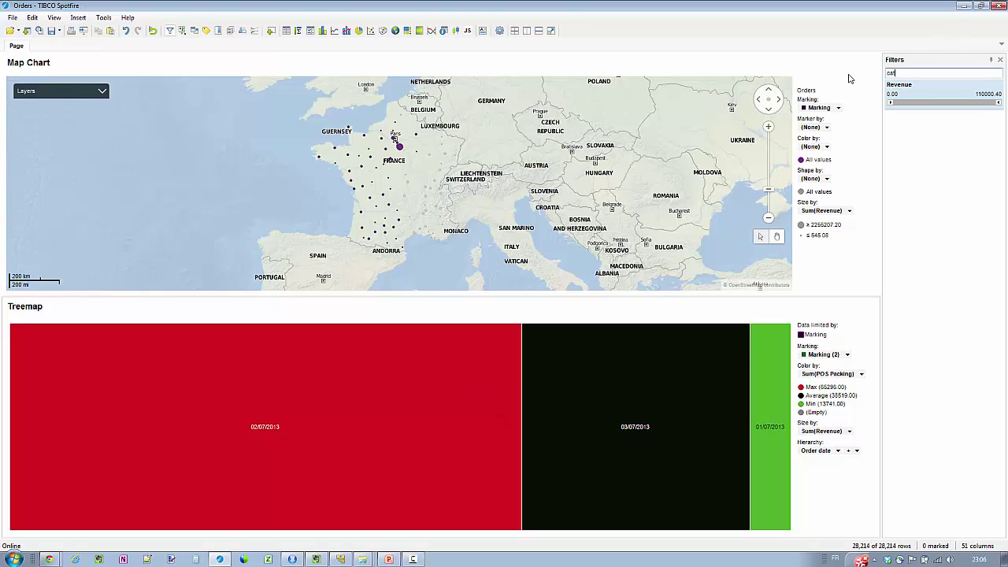
pyautogui.write('at')
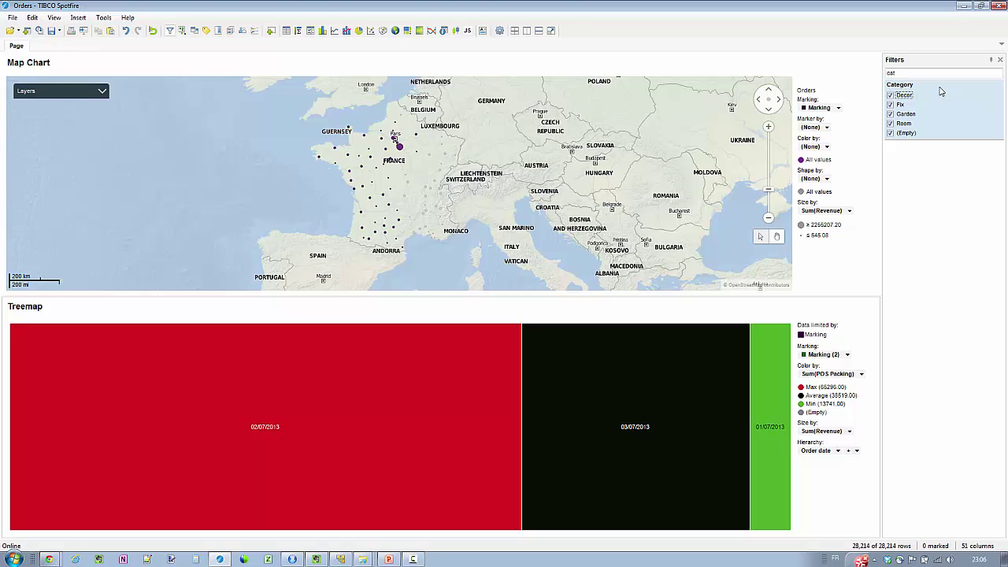
pyautogui.moveTo(940, 92); pyautogui.dragTo(386, 430)
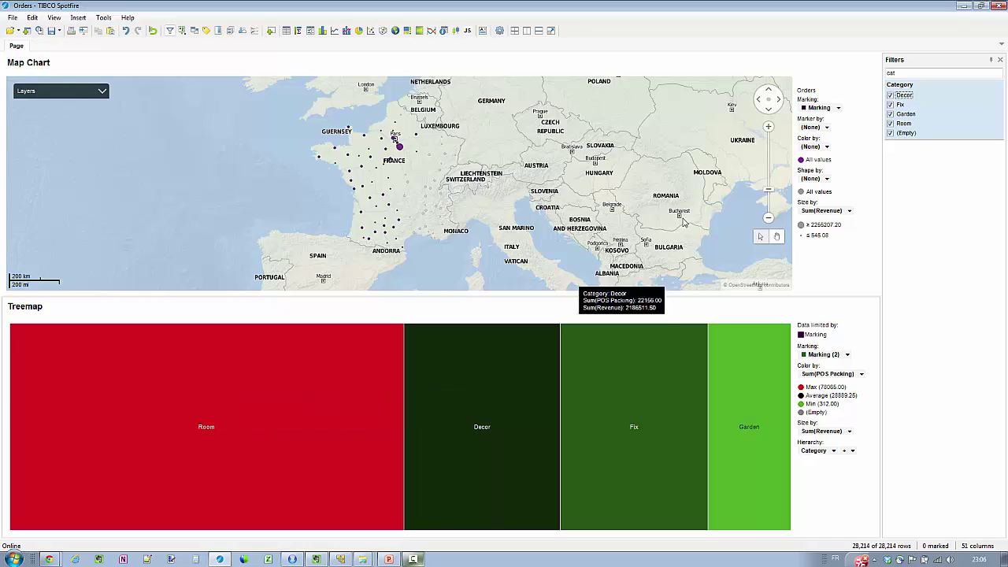
pyautogui.moveTo(901, 73); pyautogui.dragTo(863, 73)
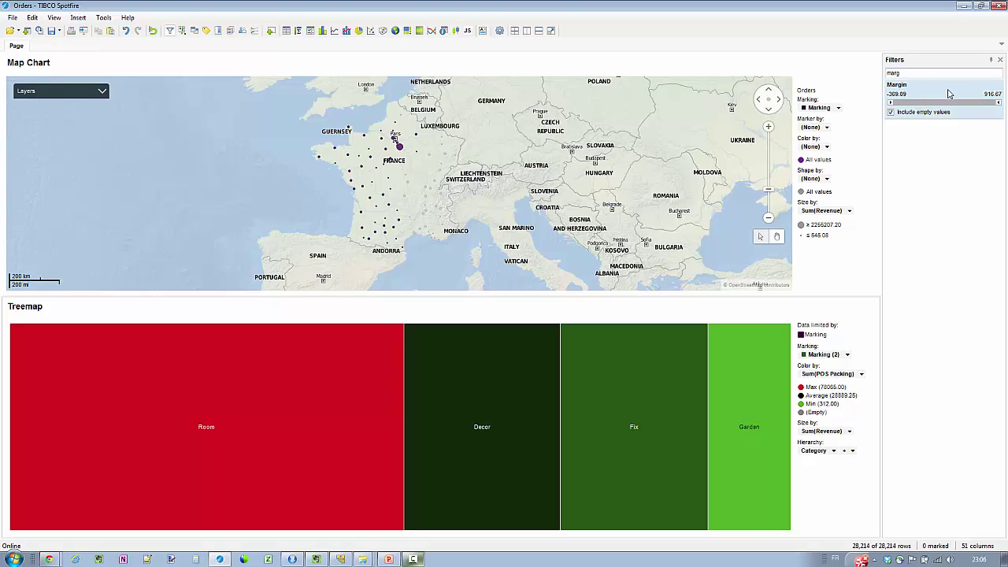
# Color the treemap by Margin: dark blue max, light blue average, red min; filter for 'cat'
pyautogui.moveTo(950, 93); pyautogui.dragTo(430, 429)
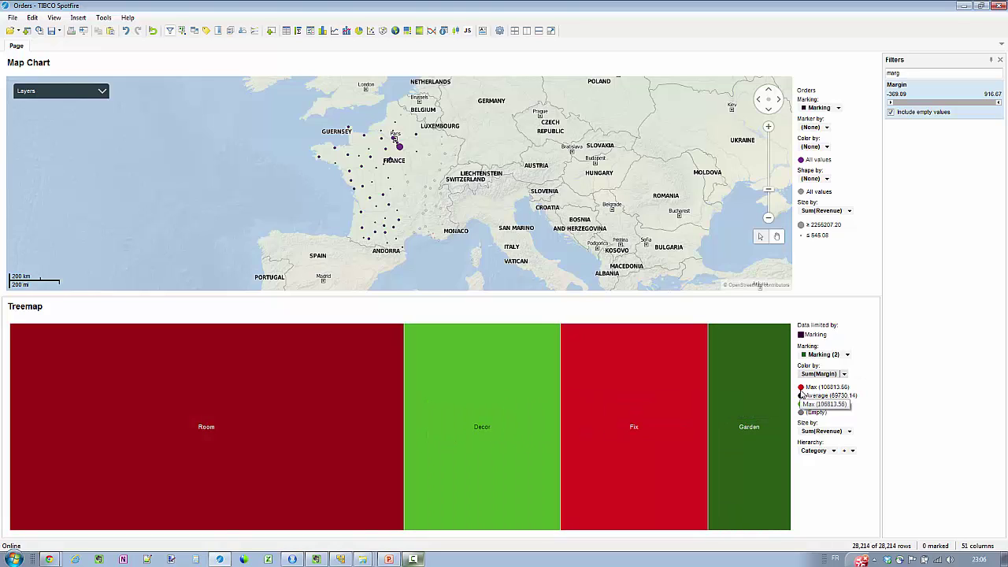
pyautogui.click(801, 387)
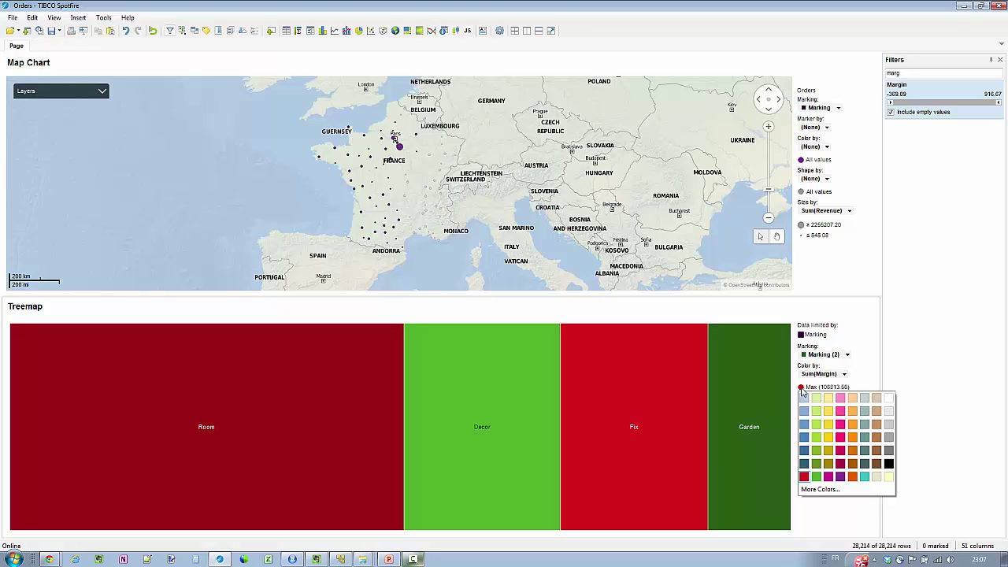
pyautogui.click(804, 450)
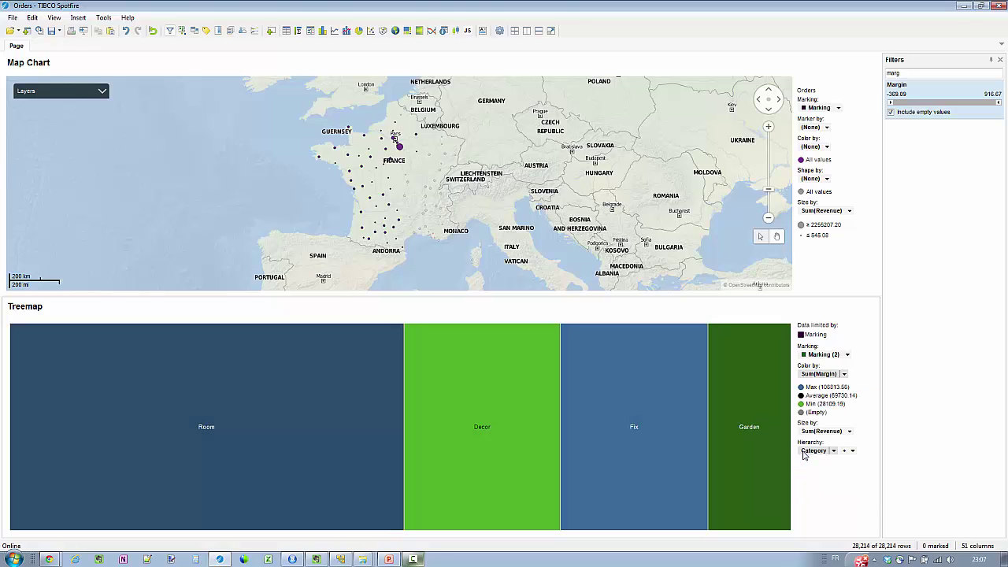
pyautogui.click(801, 396)
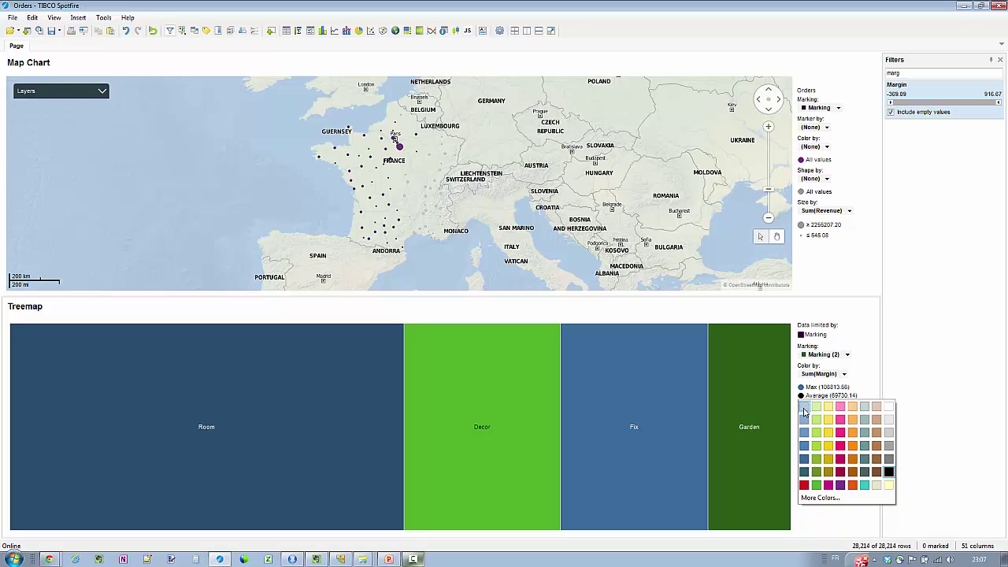
pyautogui.click(804, 408)
pyautogui.click(801, 404)
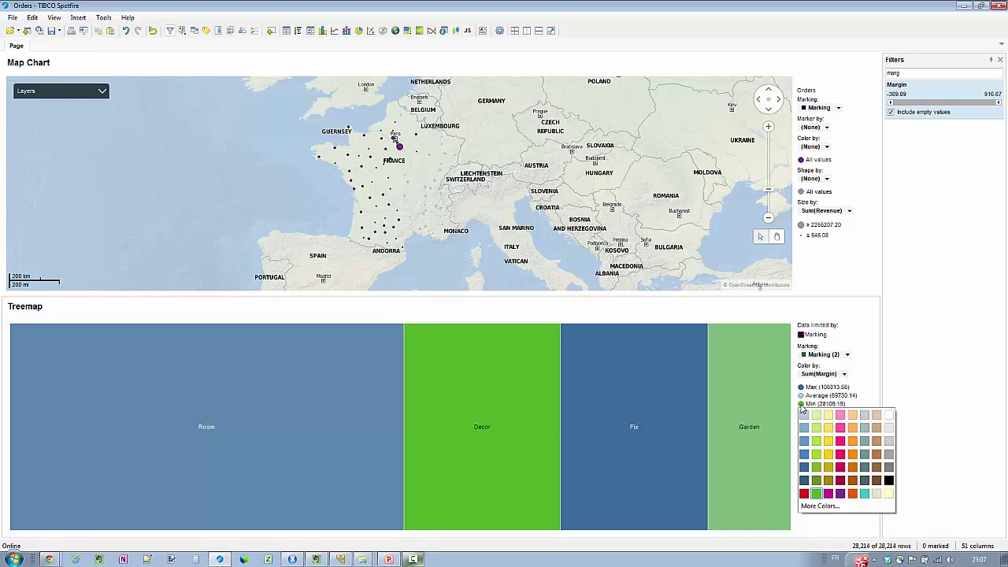
pyautogui.click(804, 494)
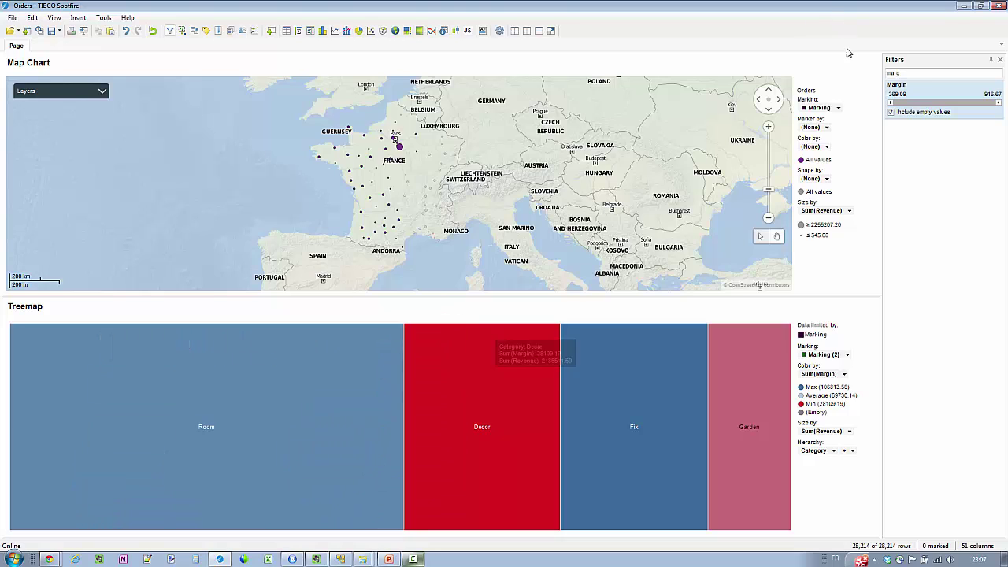
pyautogui.moveTo(904, 74); pyautogui.dragTo(868, 73)
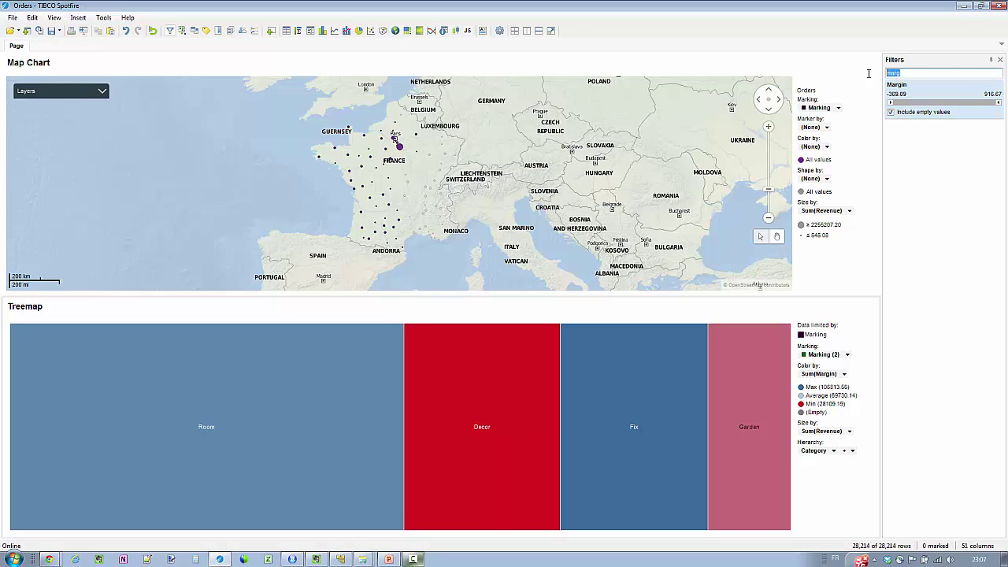
pyautogui.write('cat')
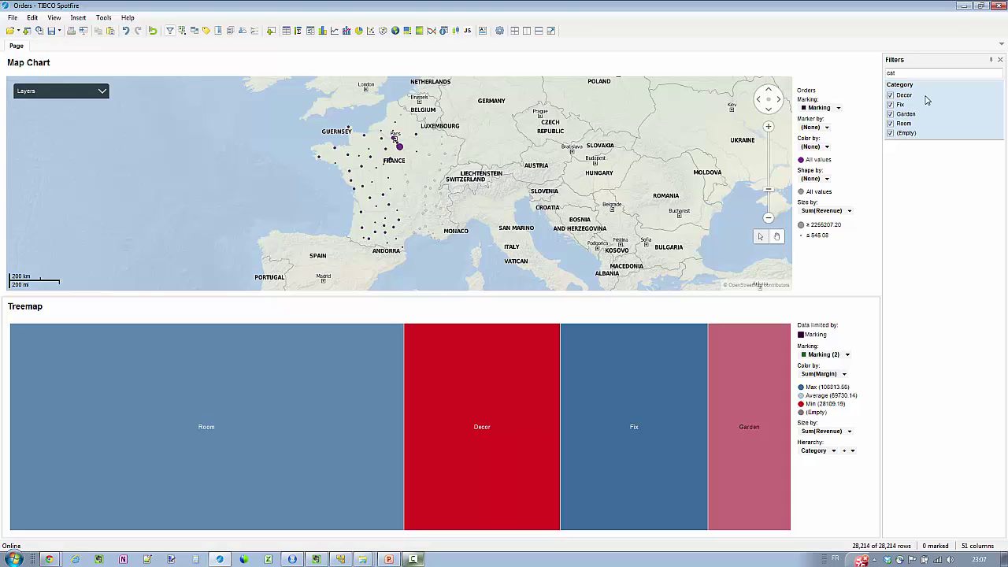
# Insert a hierarchy named Gamme going Category > Department > Family
pyautogui.rightClick(928, 100)
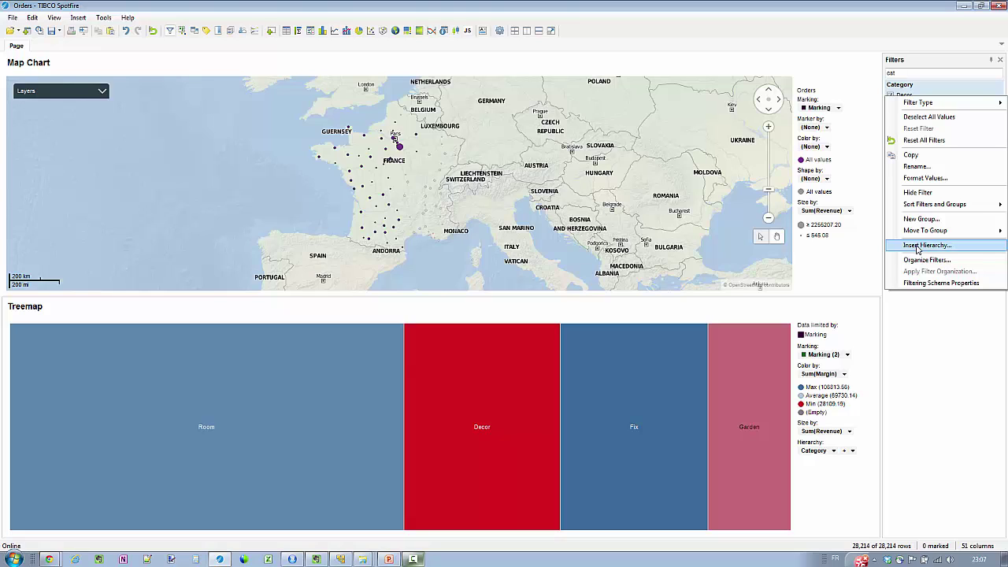
pyautogui.click(918, 247)
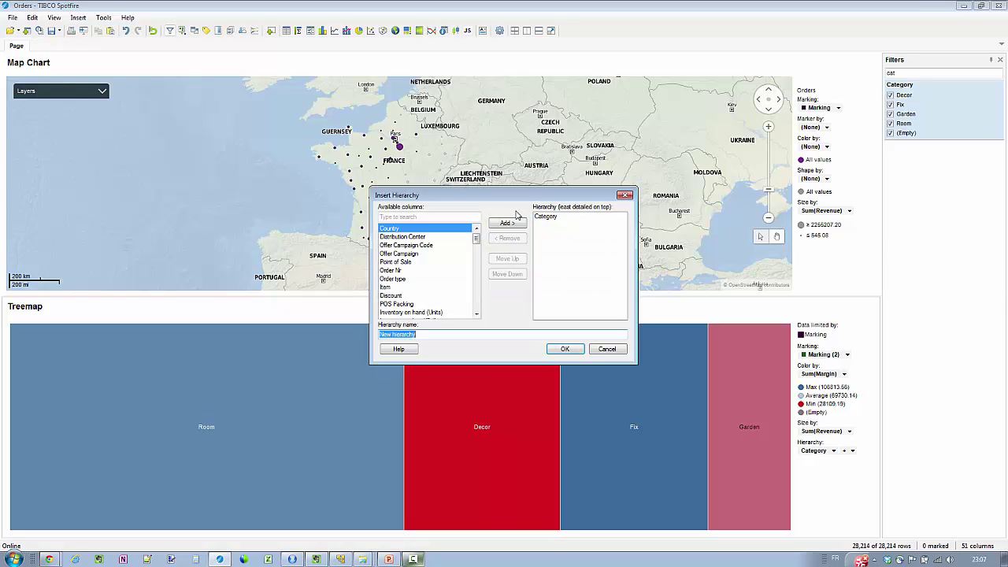
pyautogui.click(439, 219)
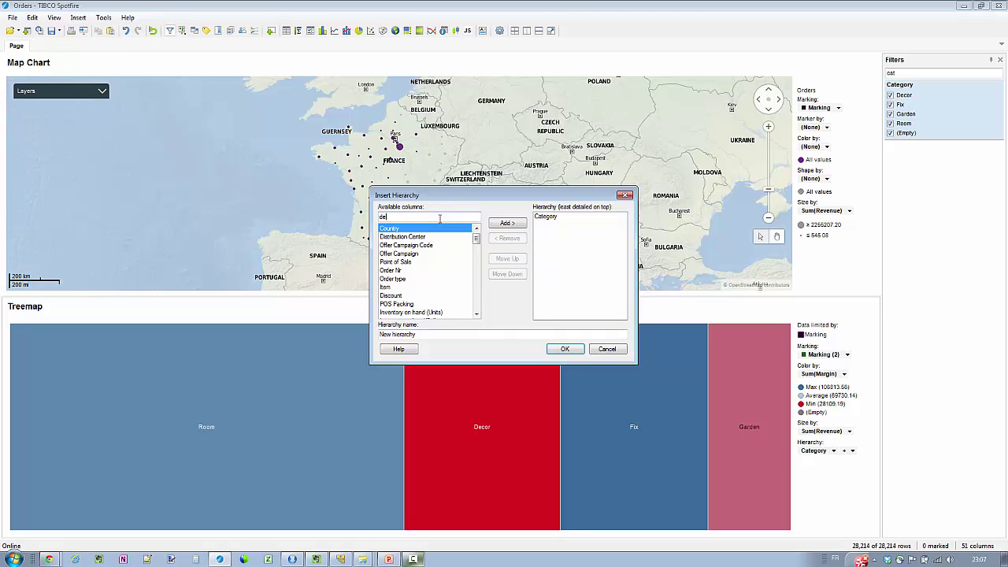
pyautogui.write('dep')
pyautogui.click(506, 224)
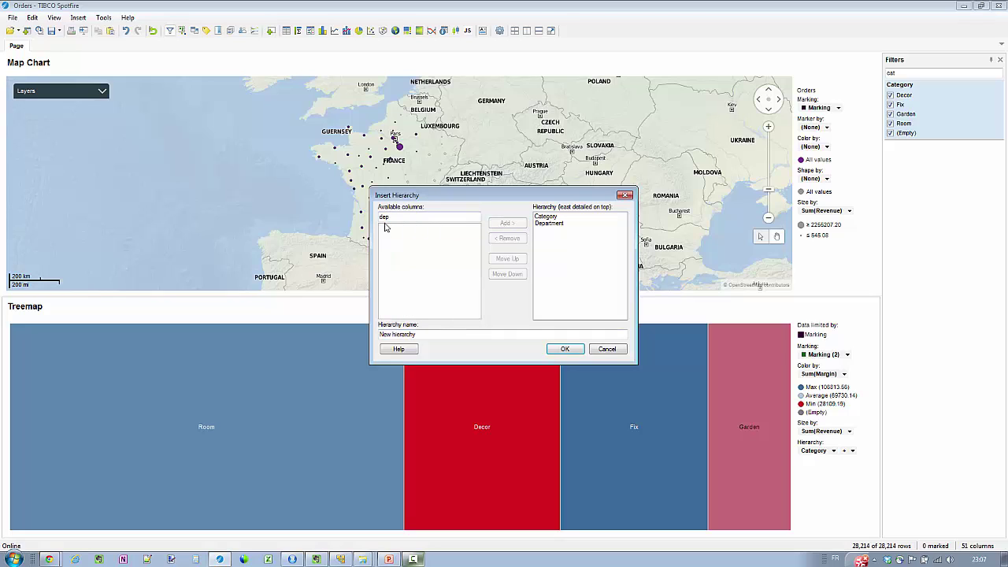
pyautogui.moveTo(391, 217); pyautogui.dragTo(363, 215)
pyautogui.write('fam')
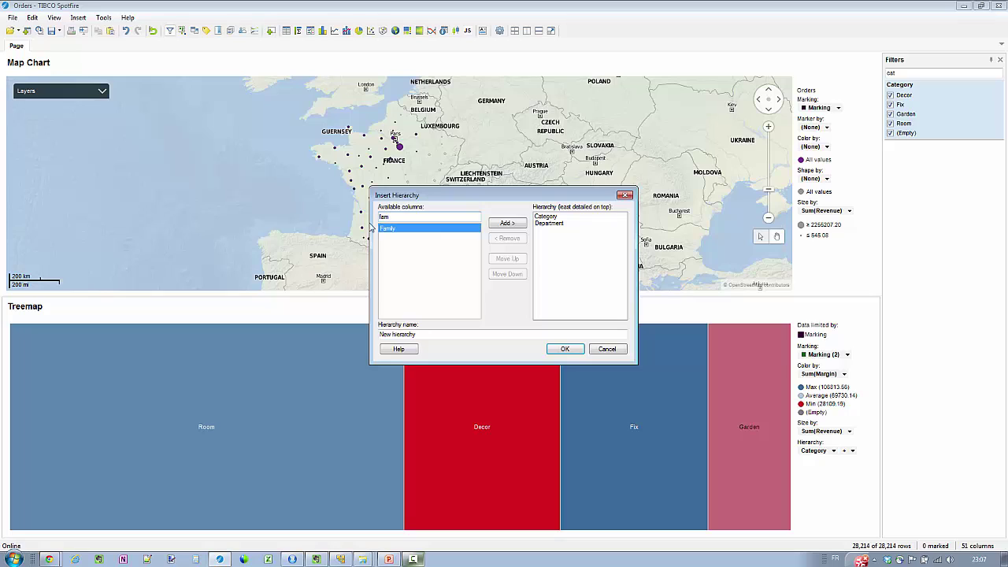
pyautogui.click(505, 223)
pyautogui.moveTo(417, 334); pyautogui.dragTo(364, 335)
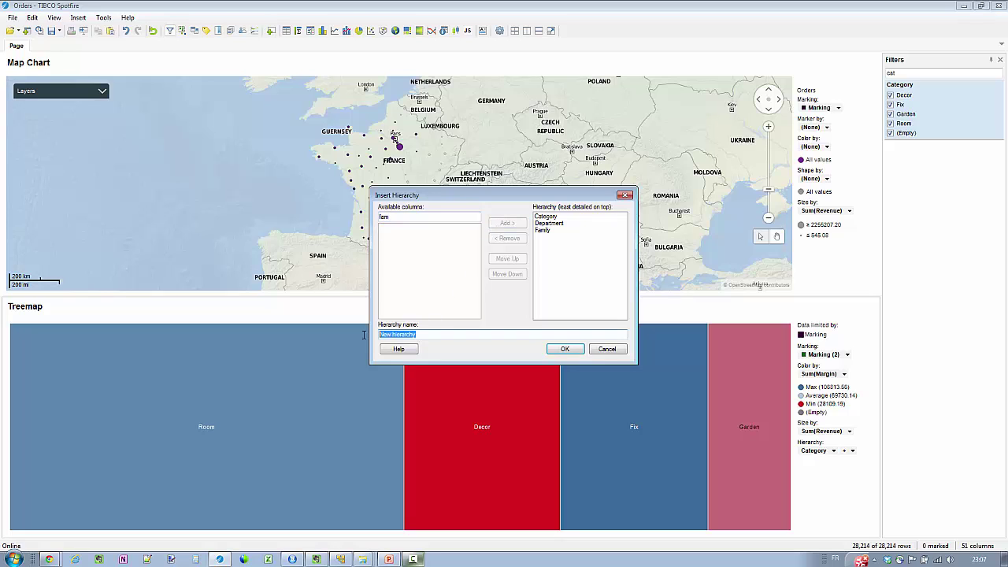
pyautogui.write('Gamme')
pyautogui.click(565, 349)
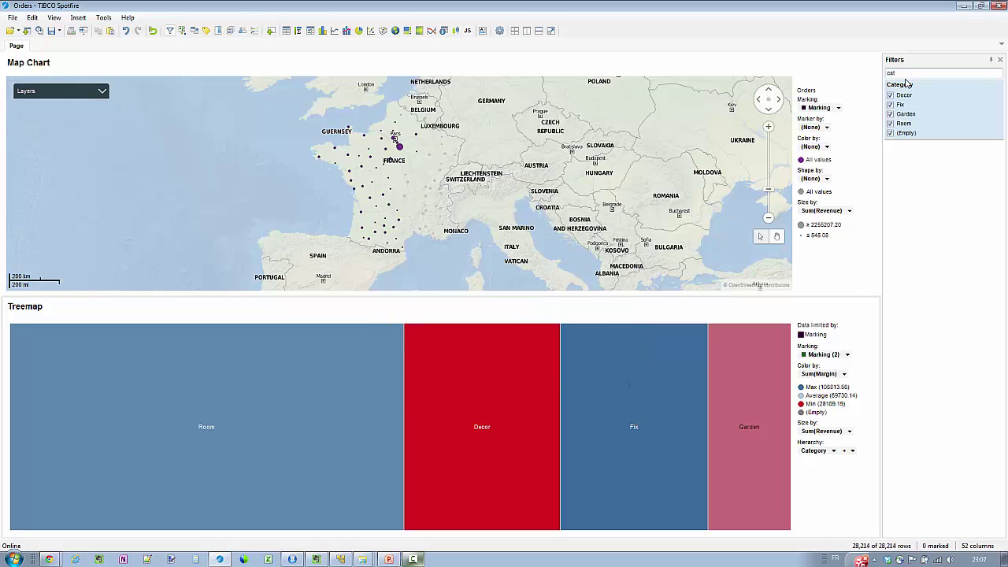
# Find Gamme in the filters, expand Decor and Carpets, and set Gamme as the treemap hierarchy
pyautogui.moveTo(913, 73); pyautogui.dragTo(874, 74)
pyautogui.write('Gamme')
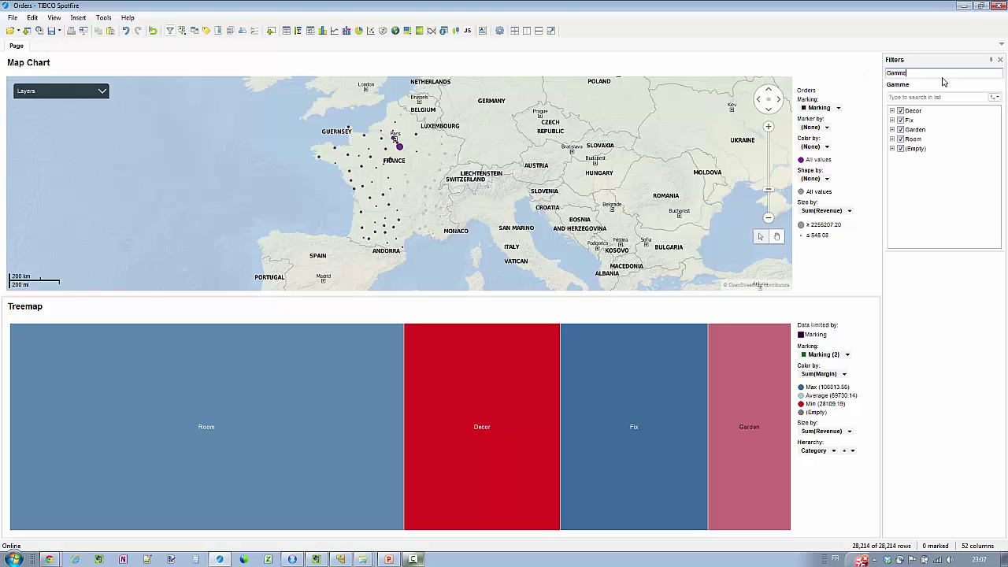
pyautogui.click(892, 110)
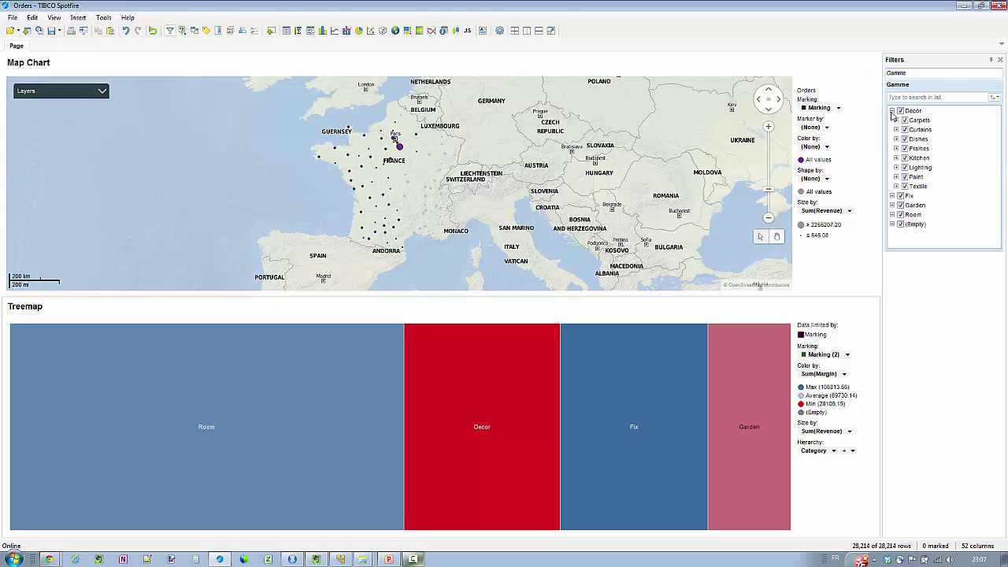
pyautogui.click(896, 119)
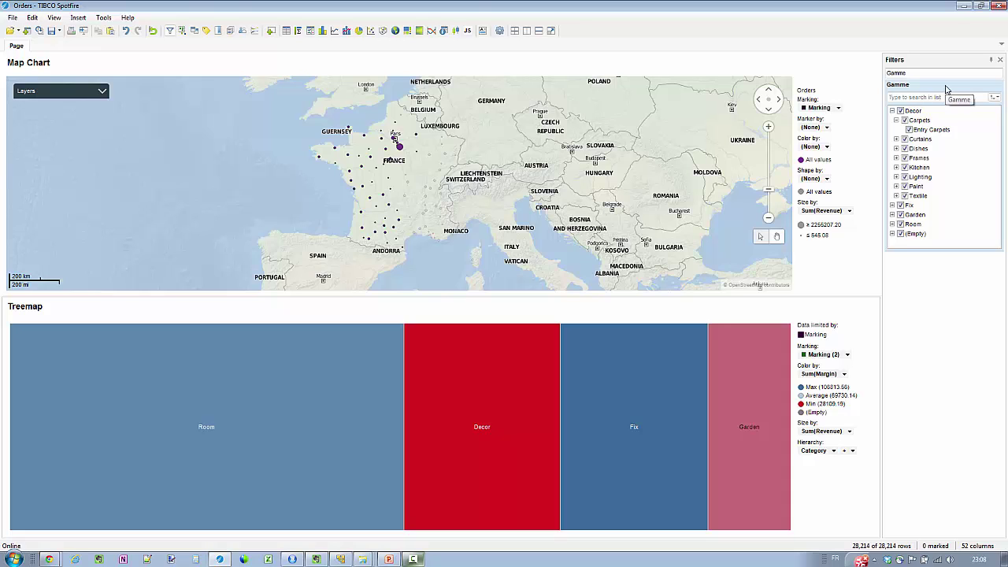
pyautogui.moveTo(947, 89); pyautogui.dragTo(383, 425)
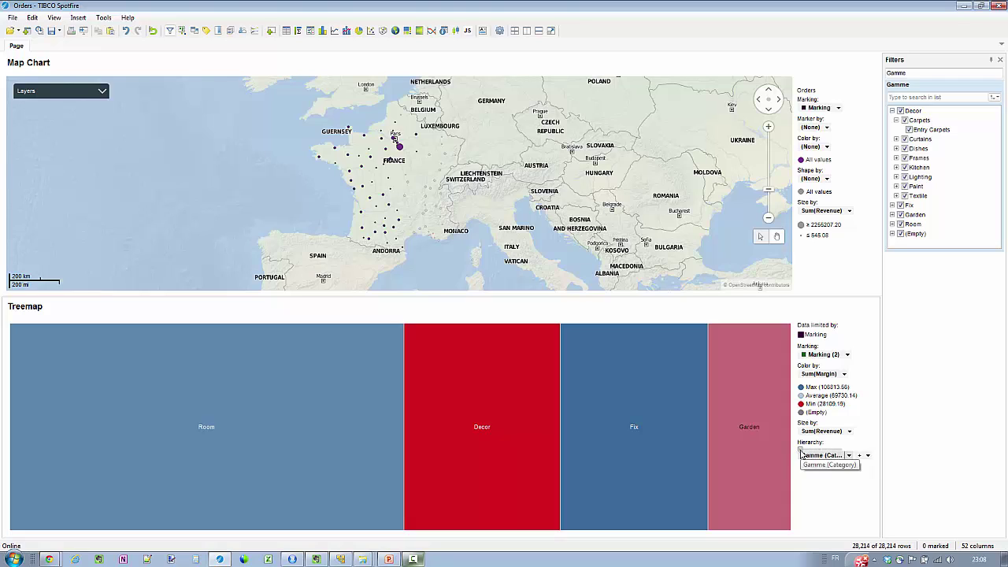
# Slide the treemap hierarchy to Department, then Family, and inspect tiles like Kitchen Worktops
pyautogui.moveTo(801, 455); pyautogui.dragTo(821, 452)
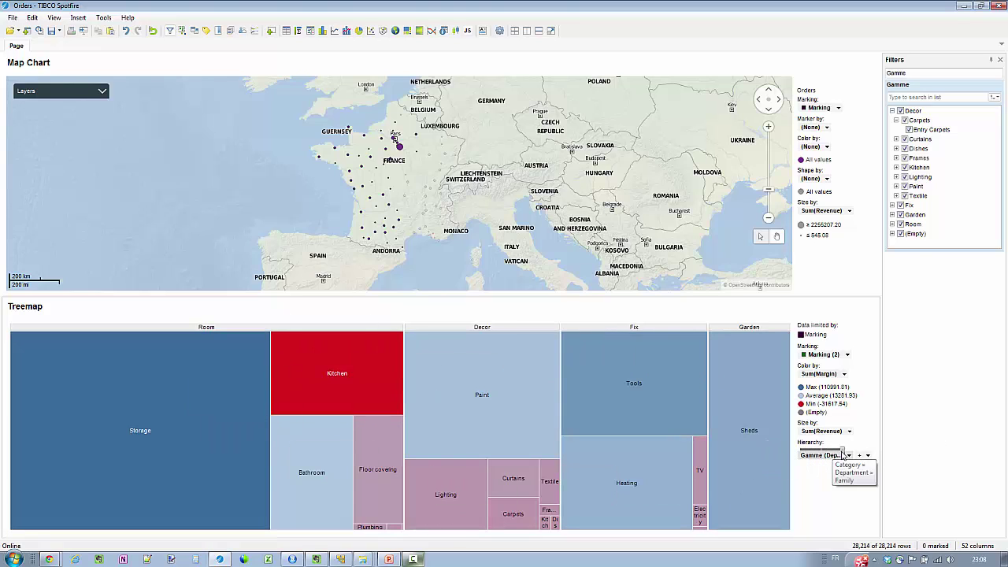
pyautogui.click(843, 454)
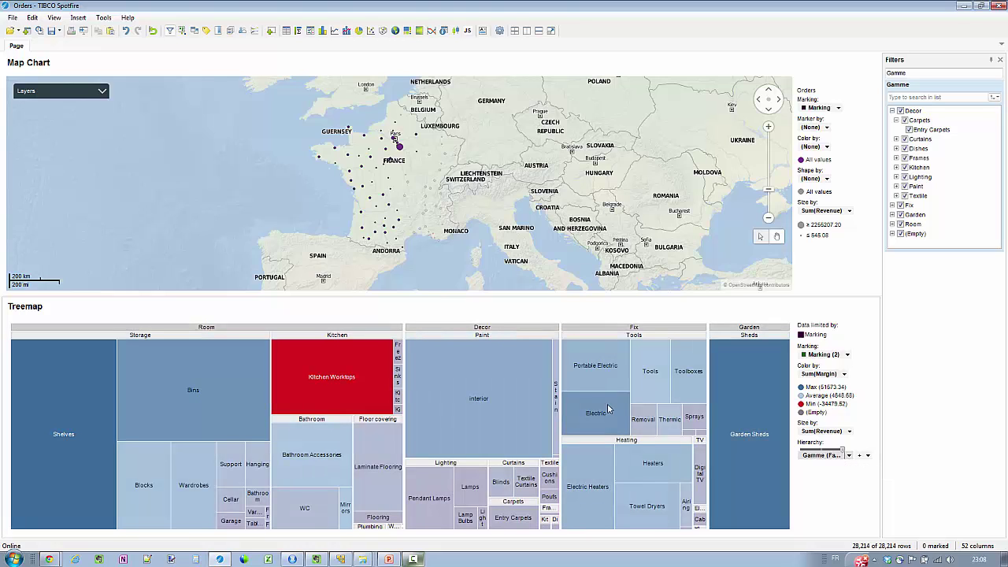
pyautogui.moveTo(345, 400)
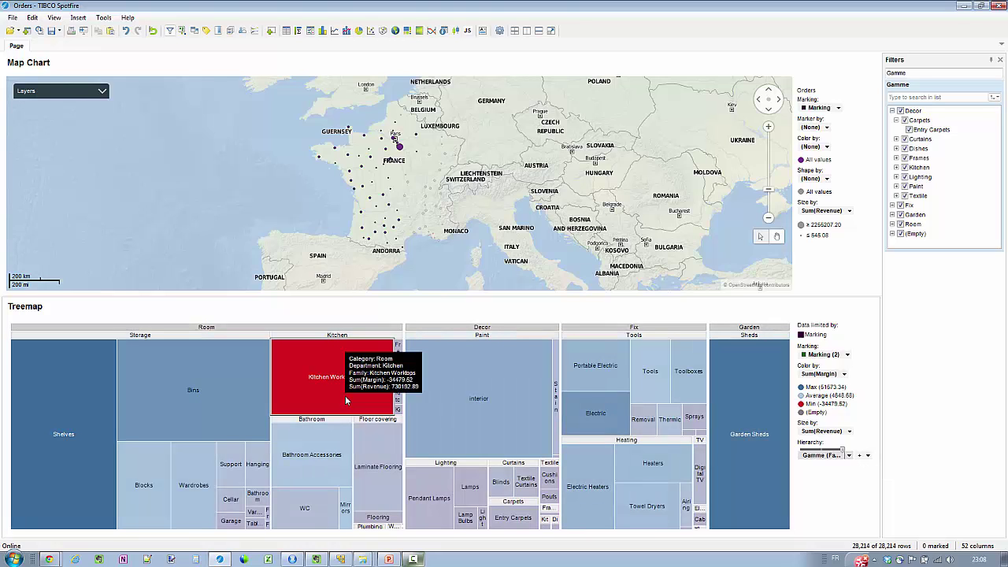
pyautogui.moveTo(51, 410)
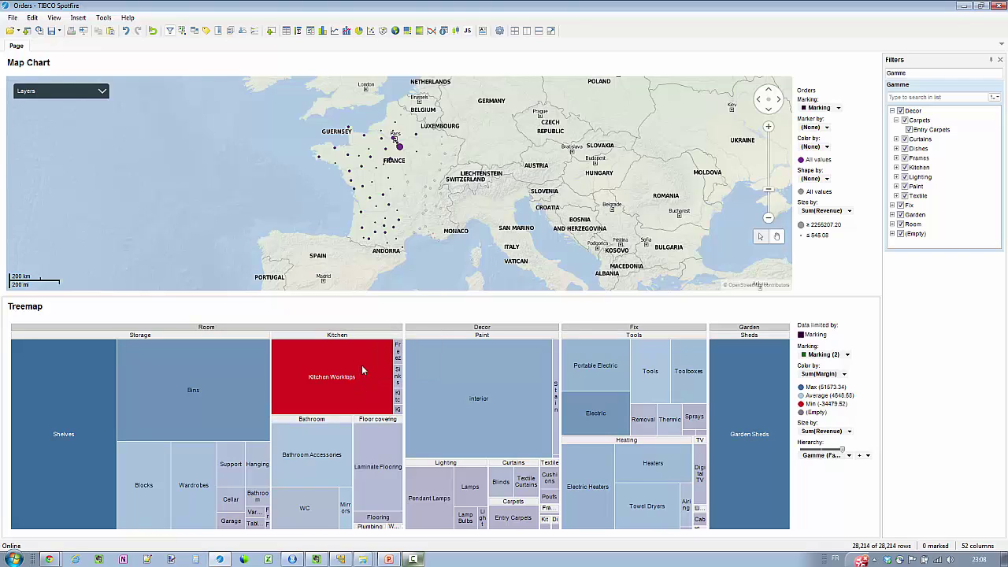
# Add a linked details scatter plot from the treemap and place it beside the treemap
pyautogui.rightClick(363, 370)
pyautogui.moveTo(418, 490)
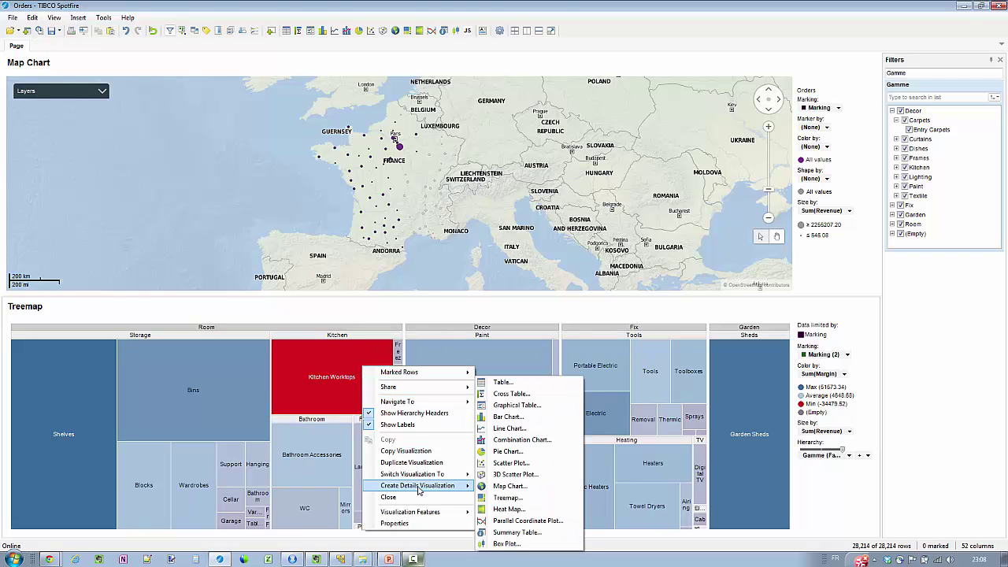
pyautogui.click(508, 464)
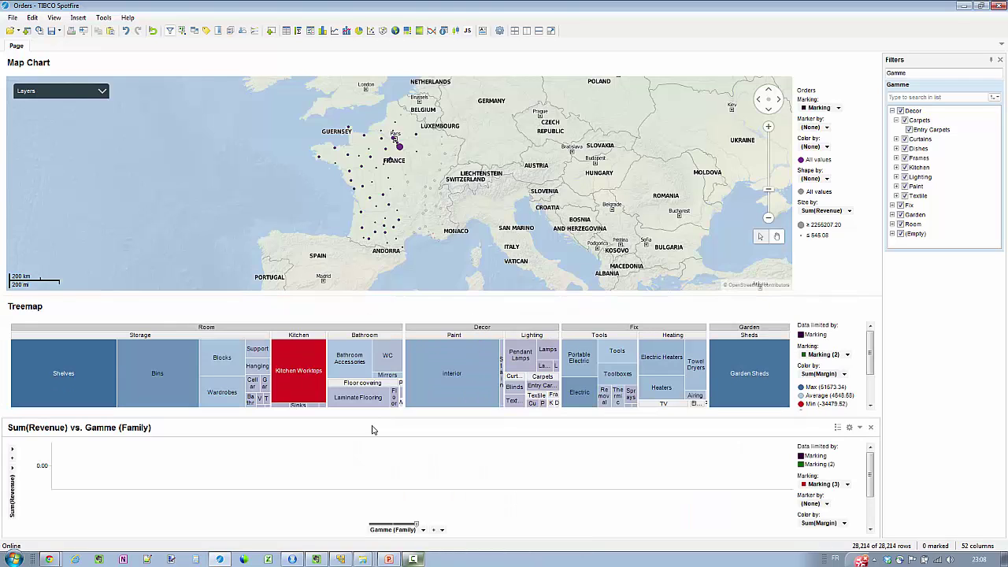
pyautogui.moveTo(428, 420); pyautogui.dragTo(666, 362)
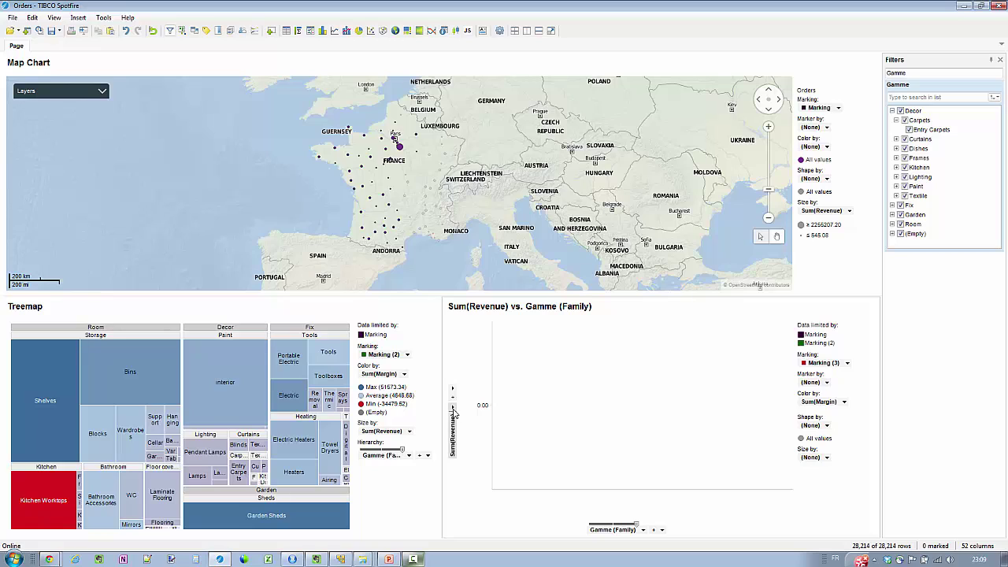
# Set the scatter plot's vertical axis to Sum(Margin)
pyautogui.click(454, 411)
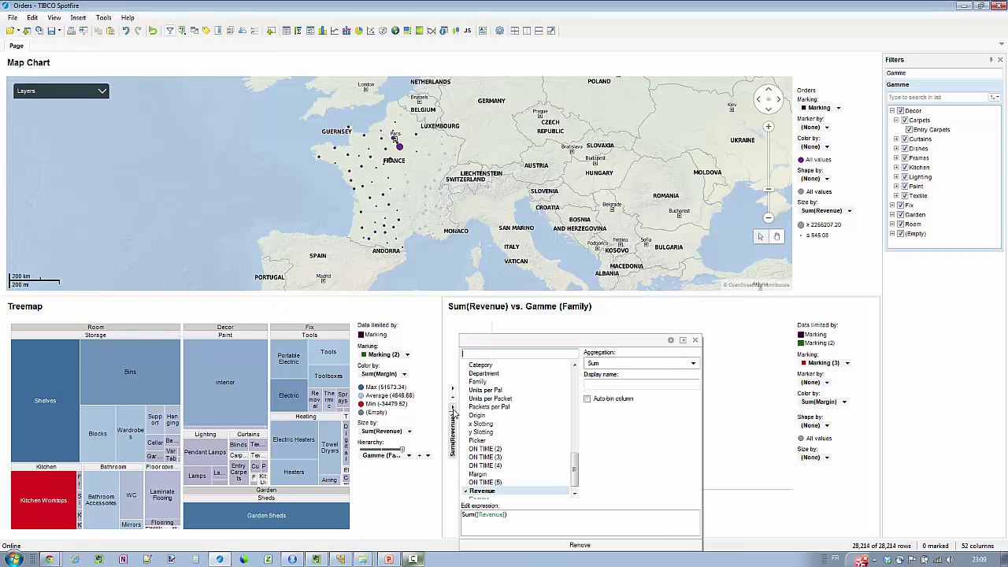
pyautogui.write('margin')
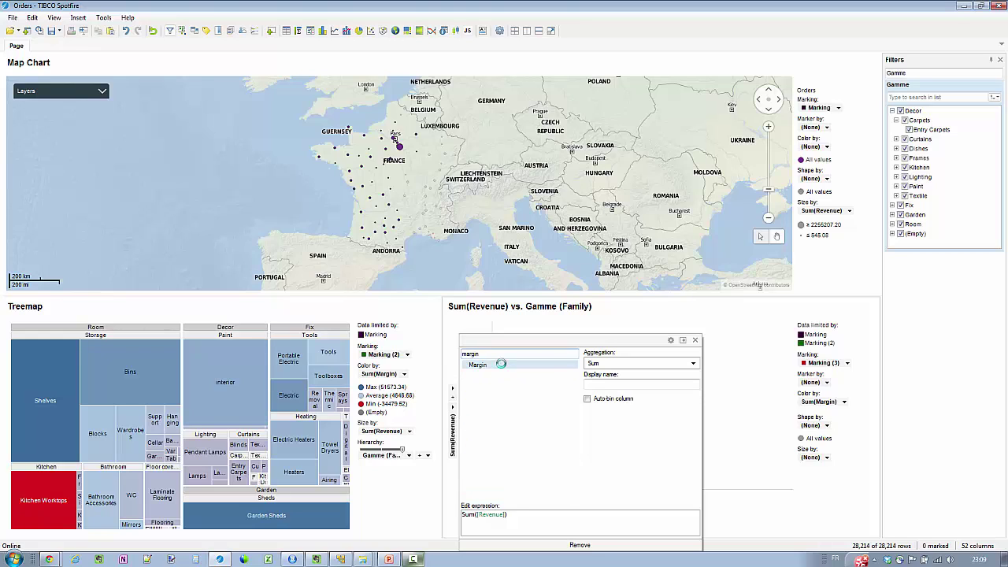
pyautogui.click(693, 364)
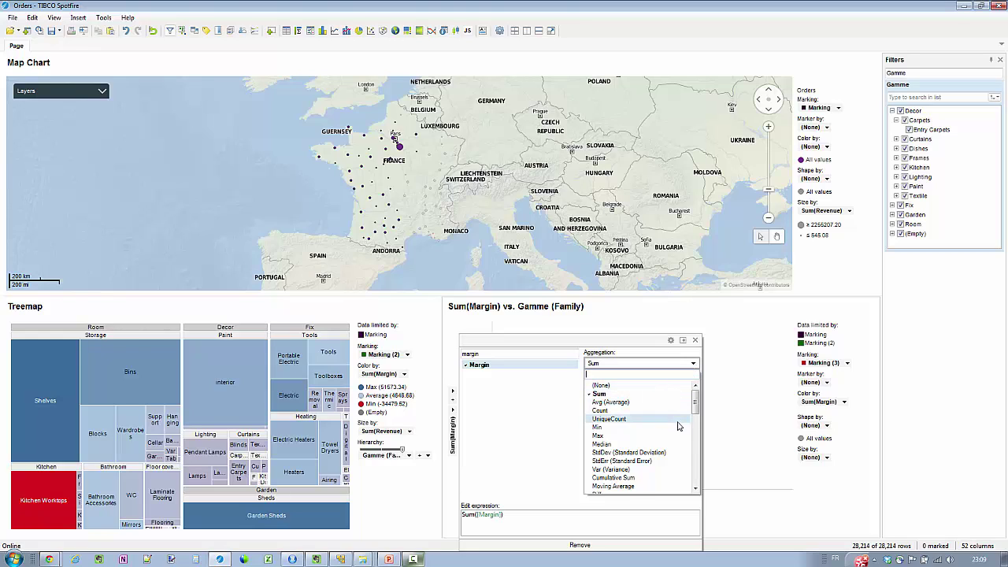
pyautogui.scroll(-1, 678, 425)
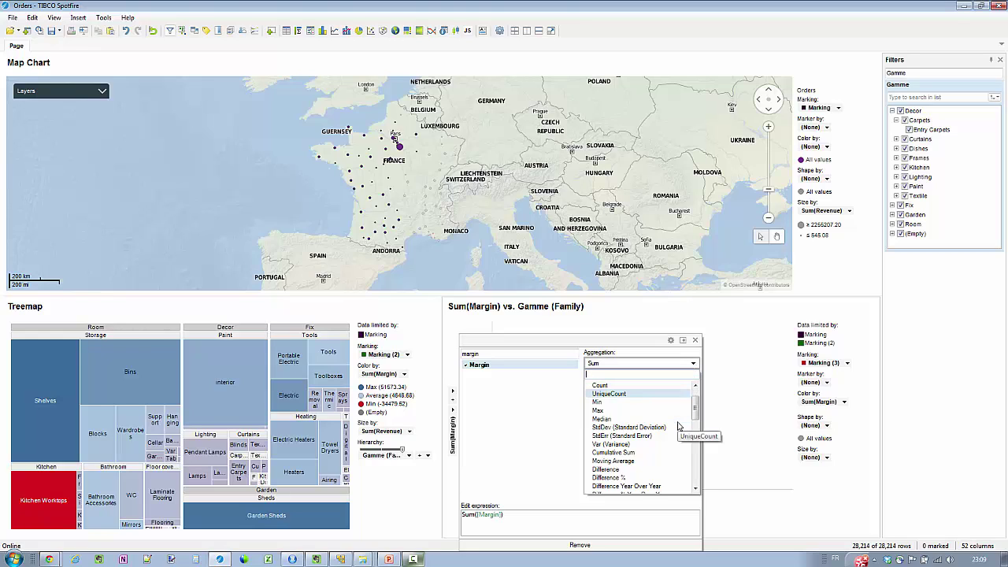
pyautogui.scroll(-2, 678, 426)
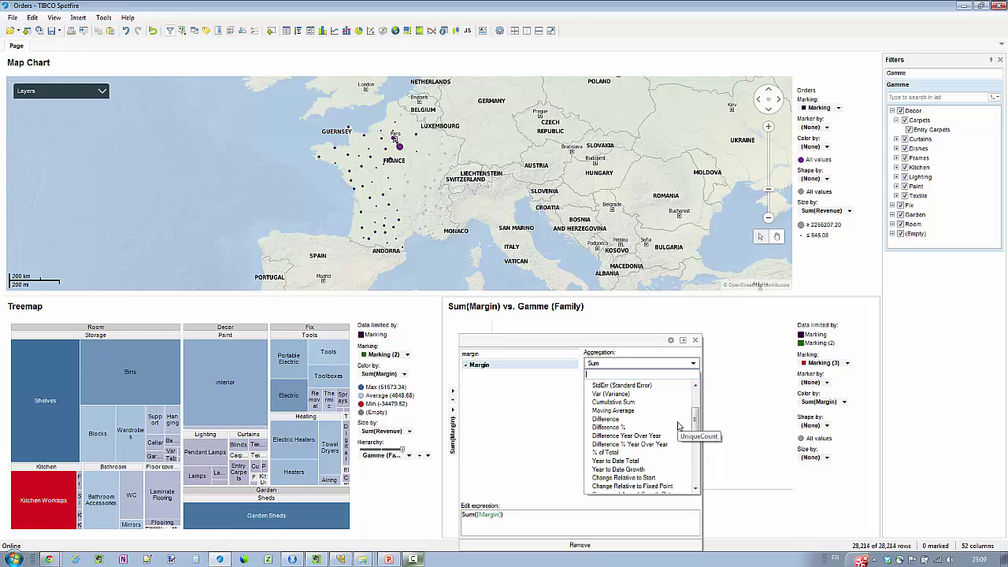
pyautogui.scroll(-1, 678, 426)
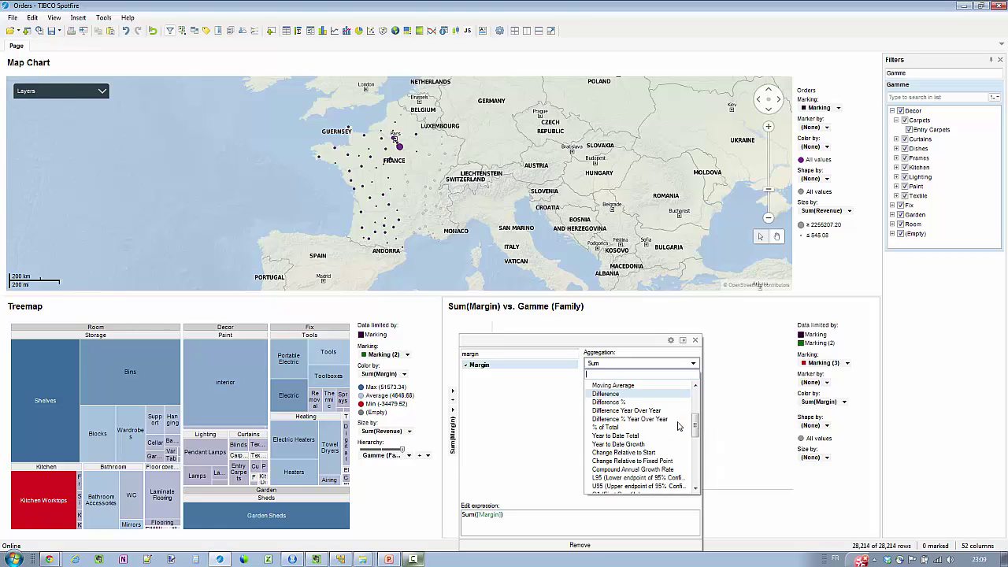
pyautogui.scroll(-1, 678, 427)
pyautogui.scroll(-1, 678, 426)
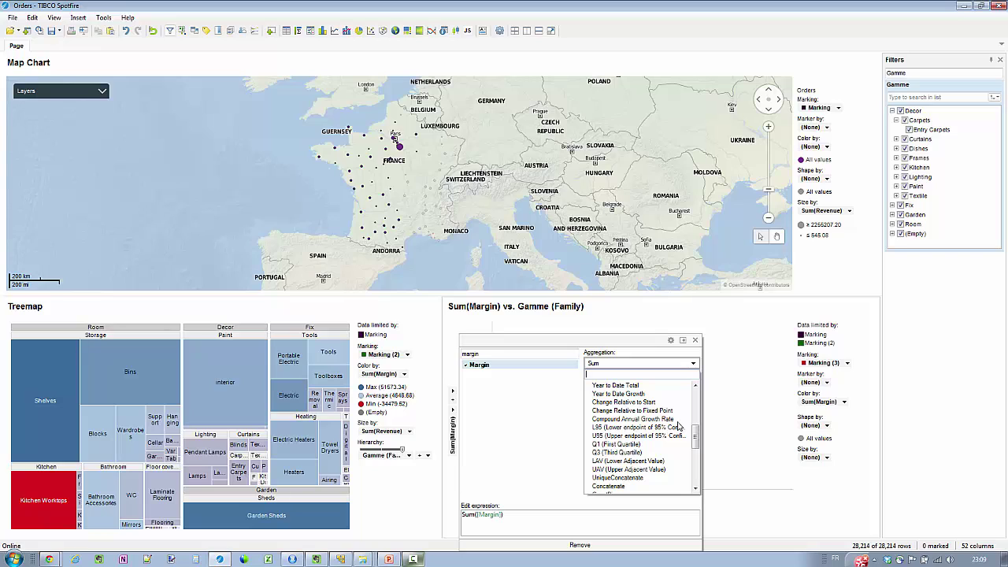
pyautogui.scroll(6, 678, 426)
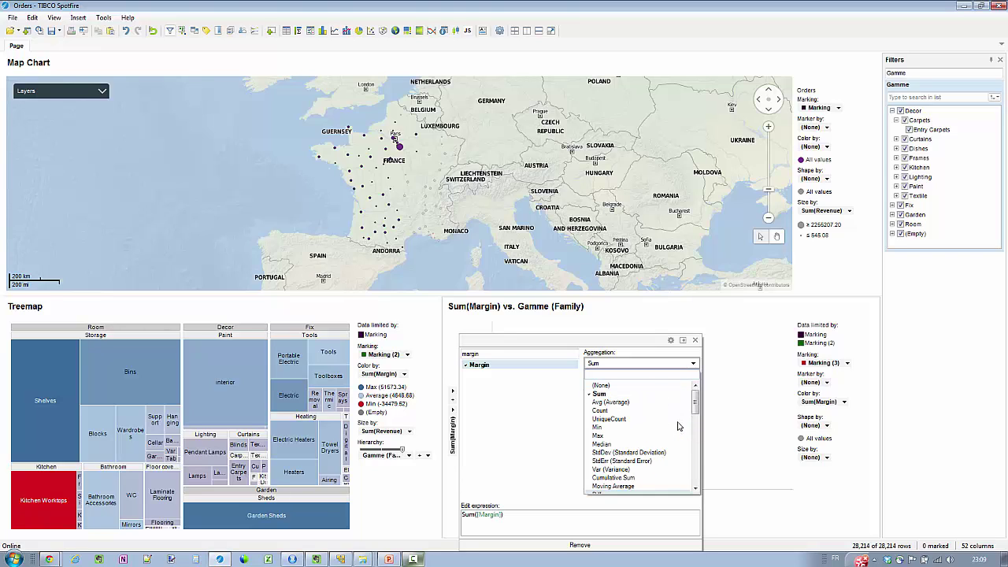
pyautogui.click(601, 385)
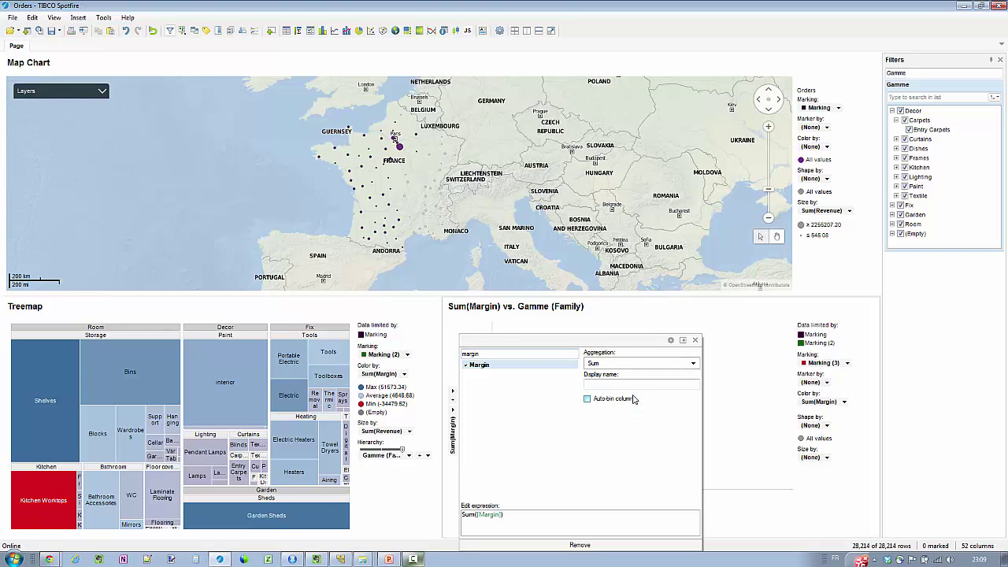
pyautogui.click(588, 400)
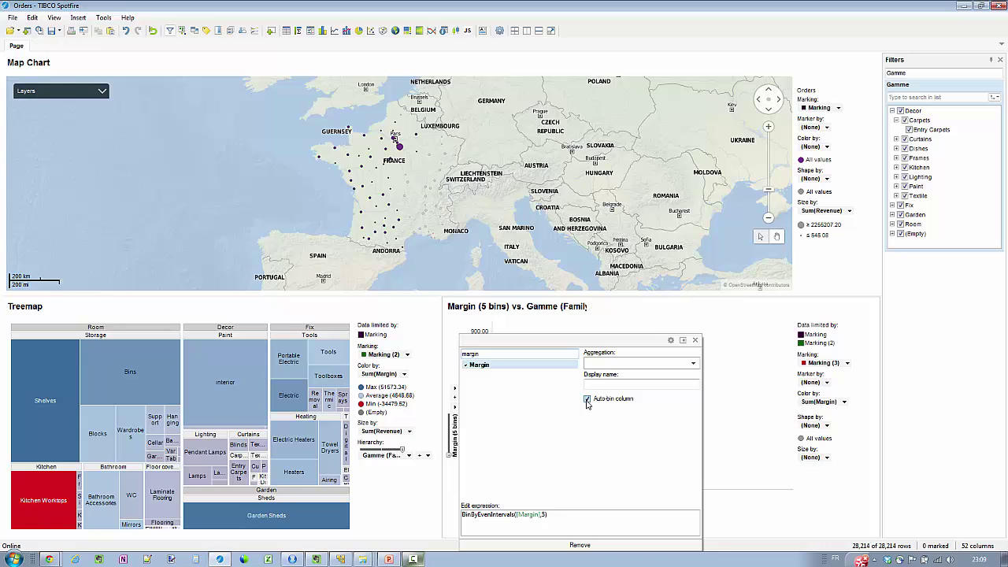
pyautogui.click(479, 369)
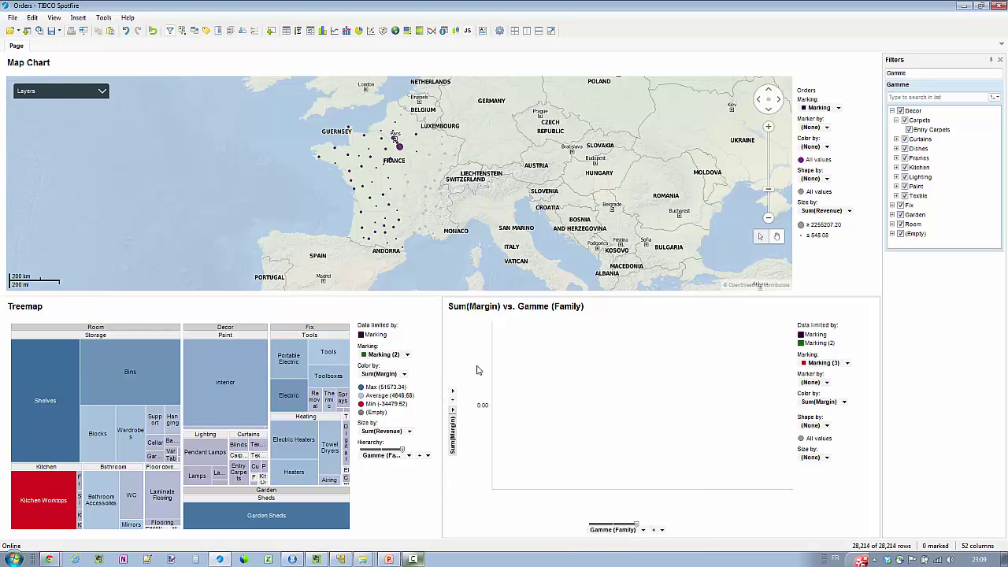
# Put Sum(Revenue) on the scatter plot's horizontal axis
pyautogui.click(644, 536)
pyautogui.write('rev')
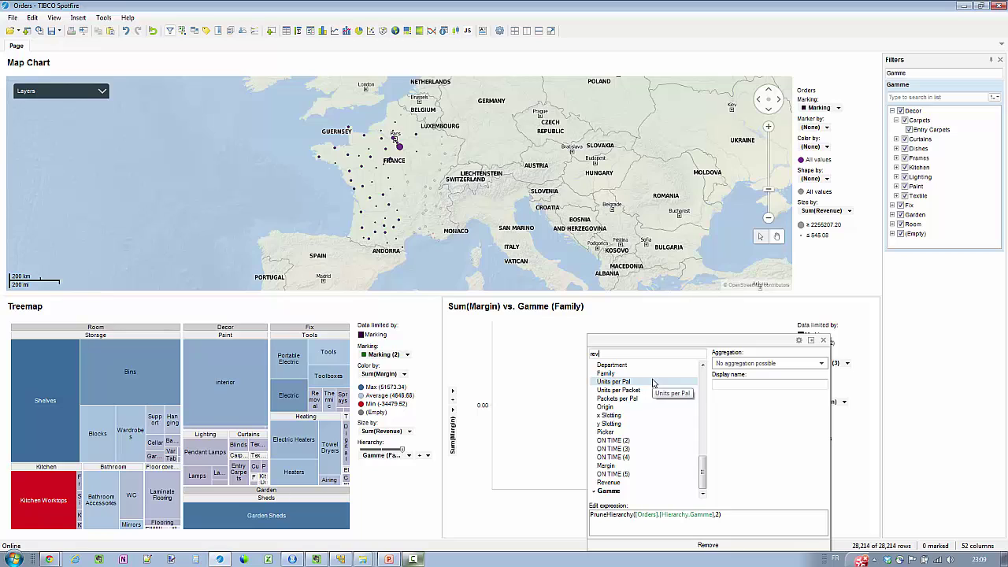
pyautogui.click(654, 365)
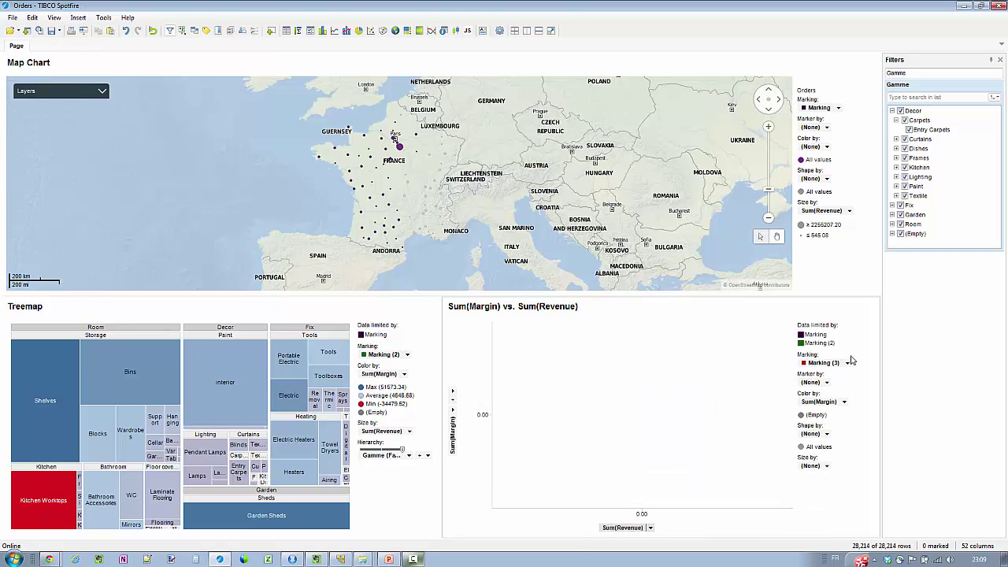
# Set scatter markers to one per Item and mark the store locations across France
pyautogui.click(828, 383)
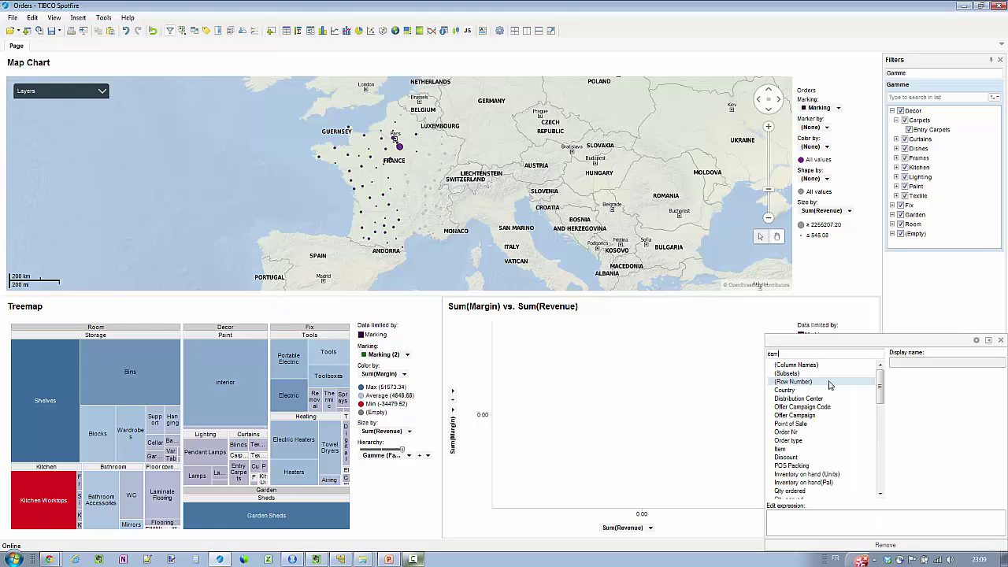
pyautogui.click(819, 368)
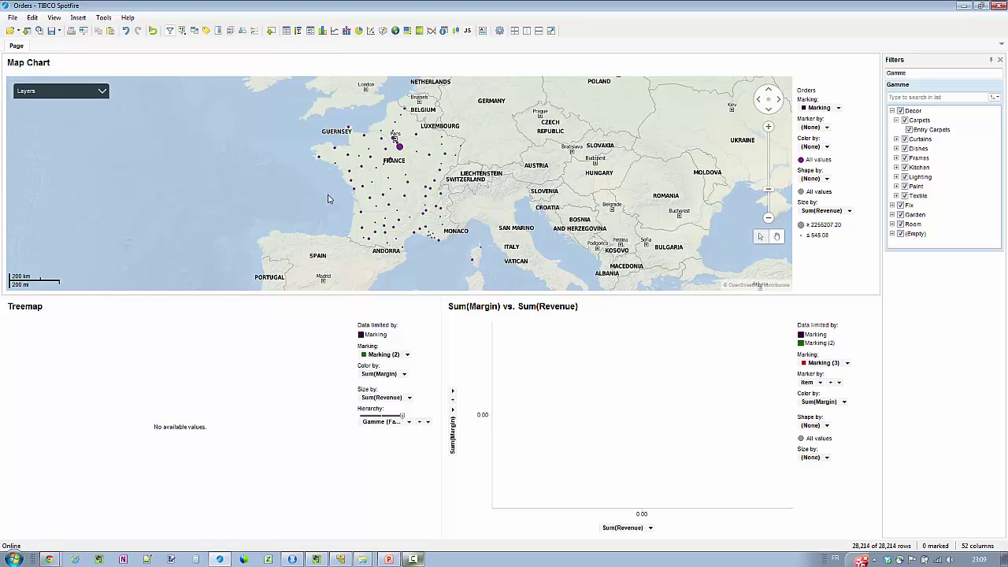
pyautogui.moveTo(339, 193)
pyautogui.mouseDown()
pyautogui.moveTo(380, 258)
pyautogui.moveTo(417, 163)
pyautogui.moveTo(418, 115)
pyautogui.moveTo(339, 198)
pyautogui.mouseUp()
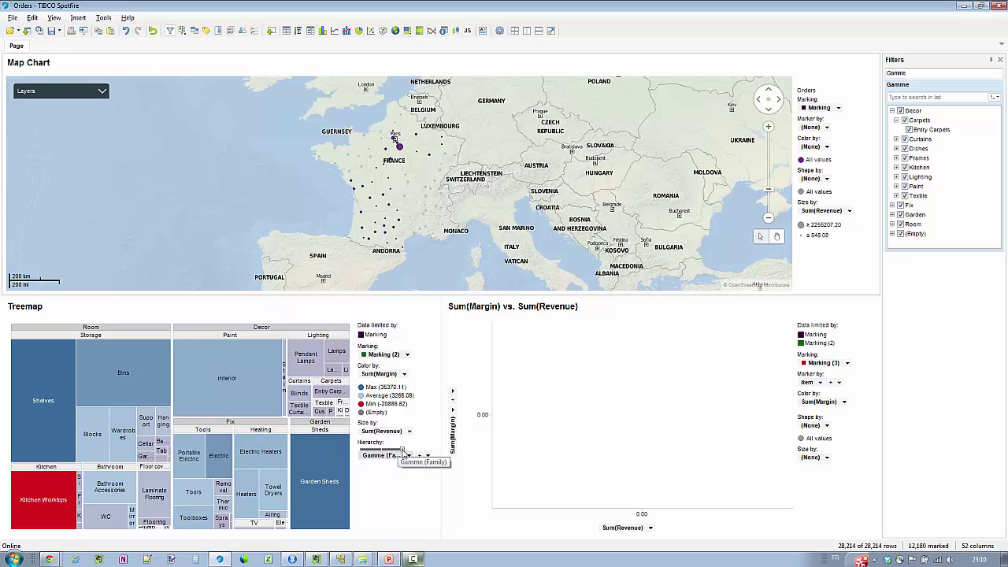
# Adjust the treemap hierarchy depth and mark Kitchen Worktops to populate the scatter plot
pyautogui.moveTo(400, 450)
pyautogui.mouseDown()
pyautogui.moveTo(360, 451)
pyautogui.moveTo(402, 452)
pyautogui.mouseUp()
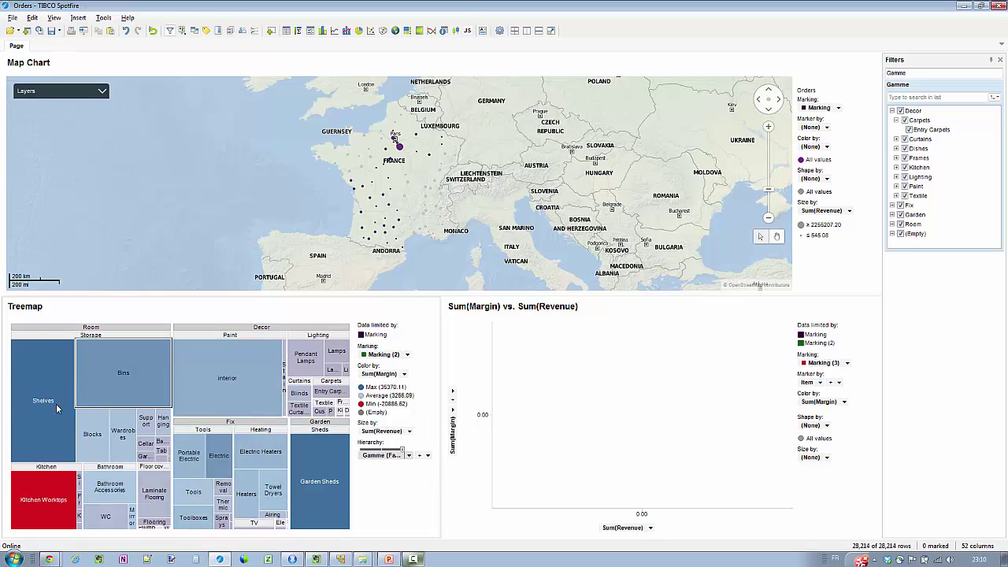
pyautogui.moveTo(52, 506)
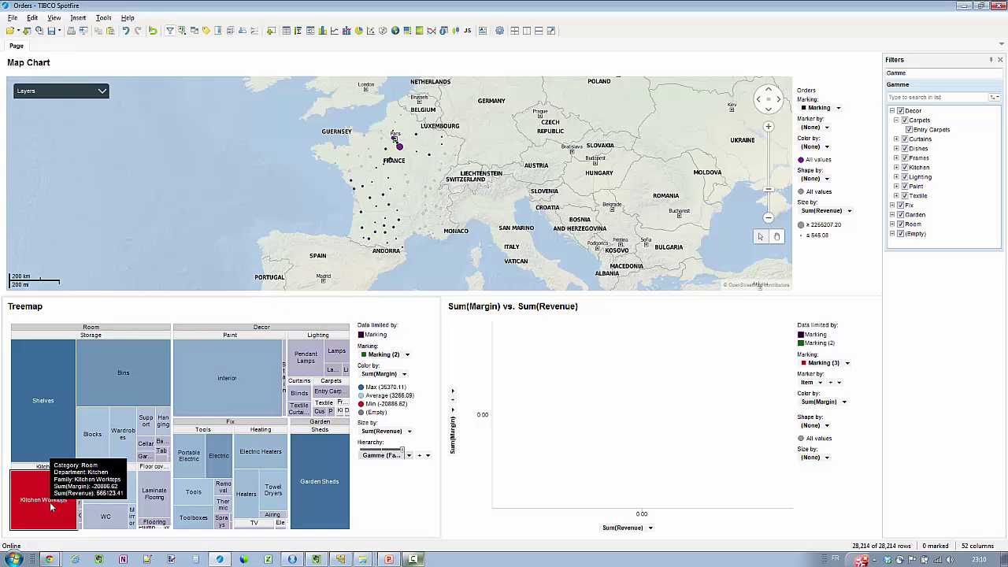
pyautogui.click(51, 506)
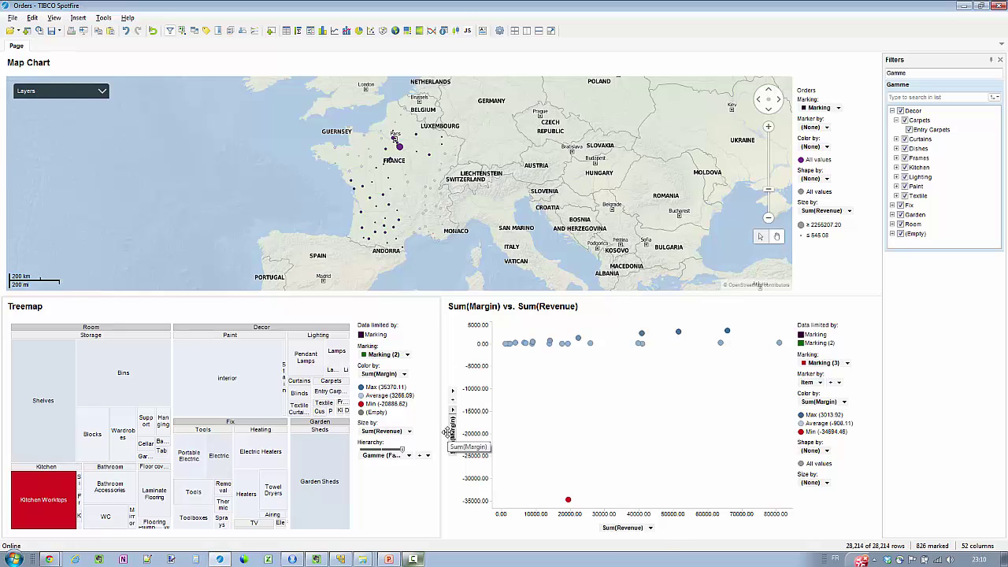
pyautogui.moveTo(569, 501)
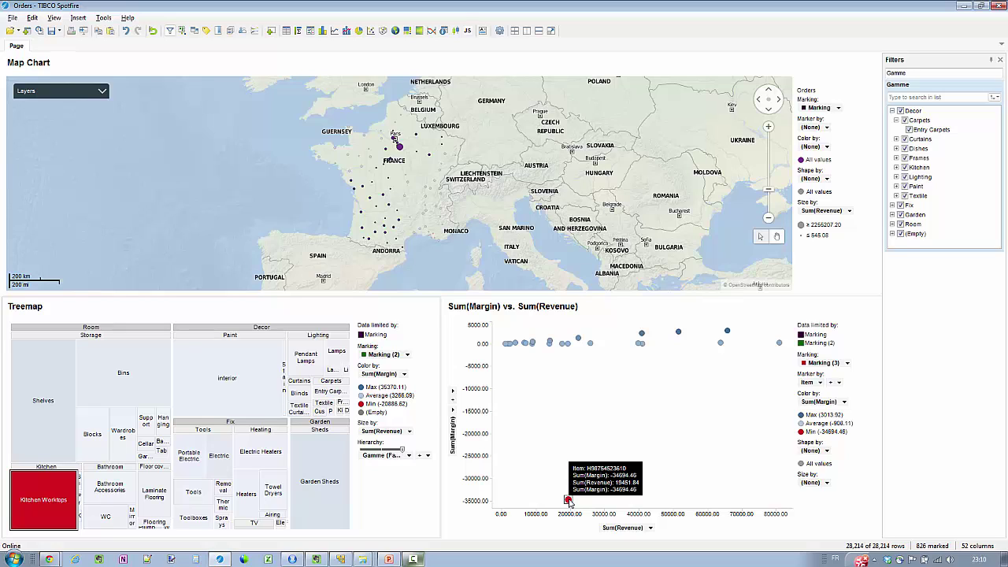
# Create a details cross table from the scatter plot and mark the low-margin outlier
pyautogui.rightClick(568, 501)
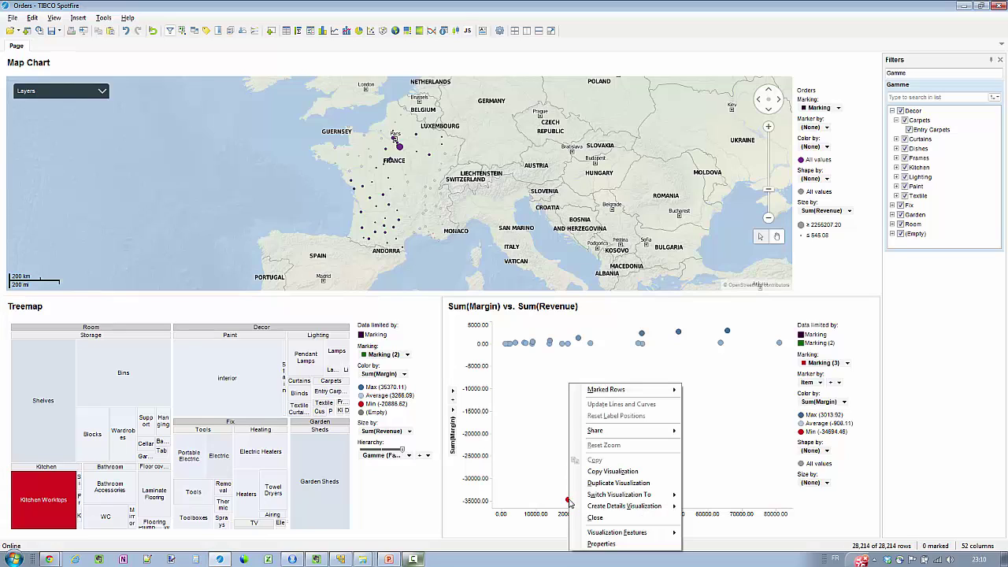
pyautogui.moveTo(616, 509)
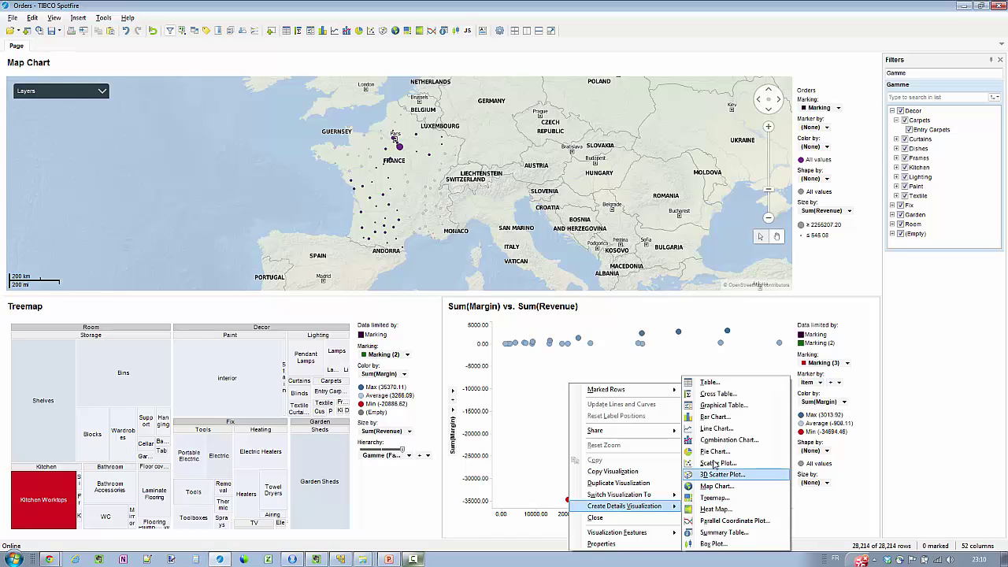
pyautogui.click(728, 393)
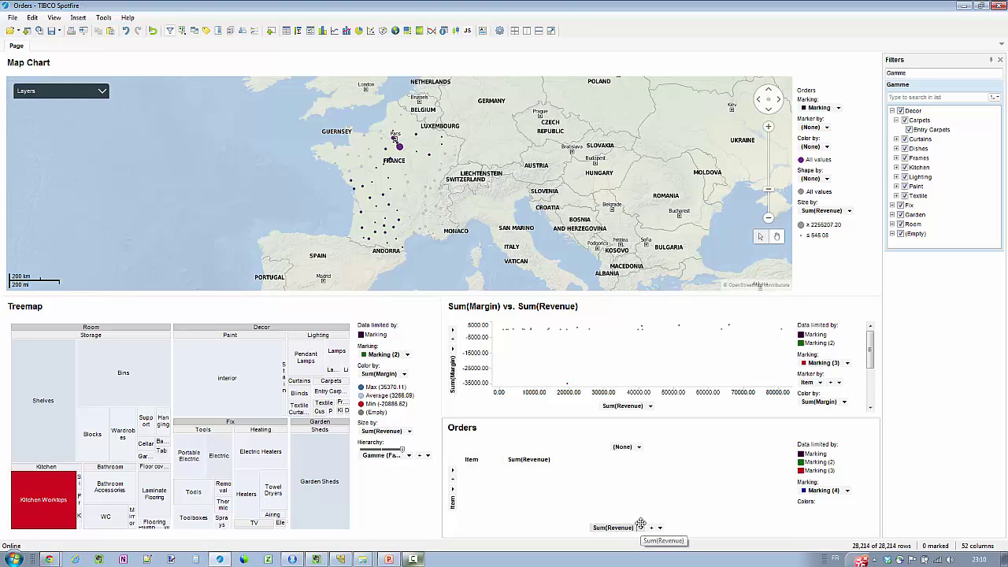
pyautogui.moveTo(554, 364); pyautogui.dragTo(586, 412)
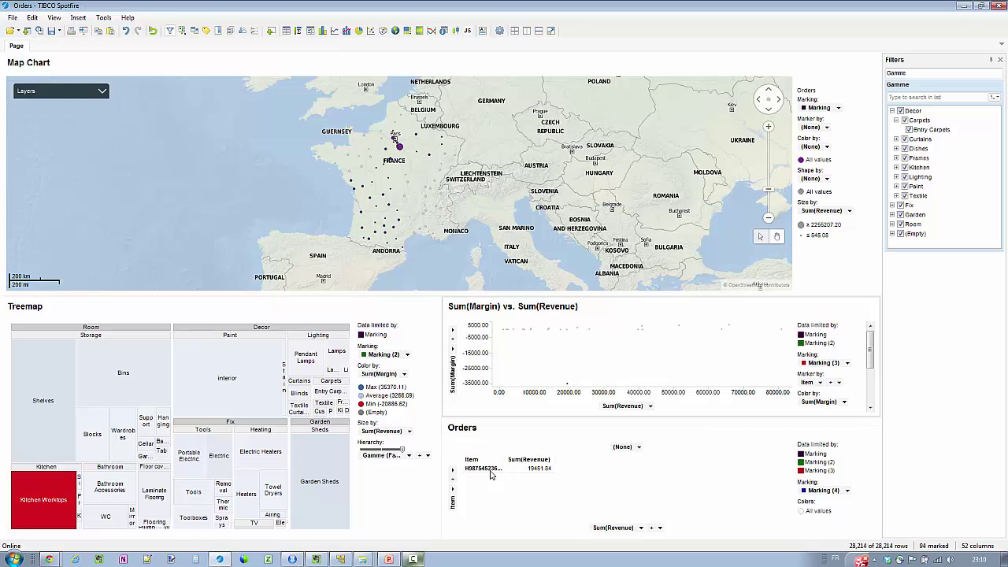
pyautogui.moveTo(499, 464); pyautogui.dragTo(513, 465)
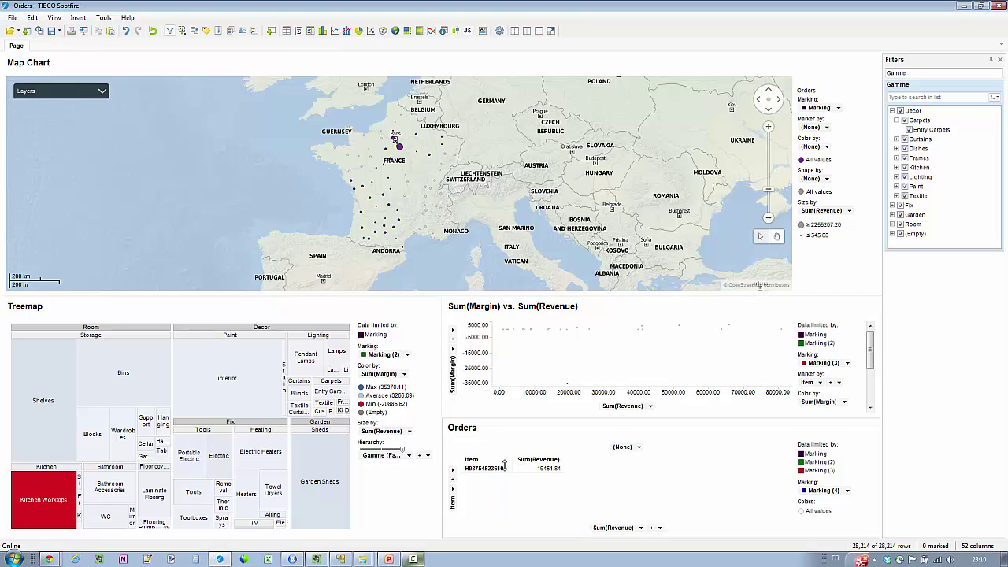
# Add Sell Price to POS (Unit) and Sell Price to Consumer (Unit) columns to the Orders table
pyautogui.click(453, 479)
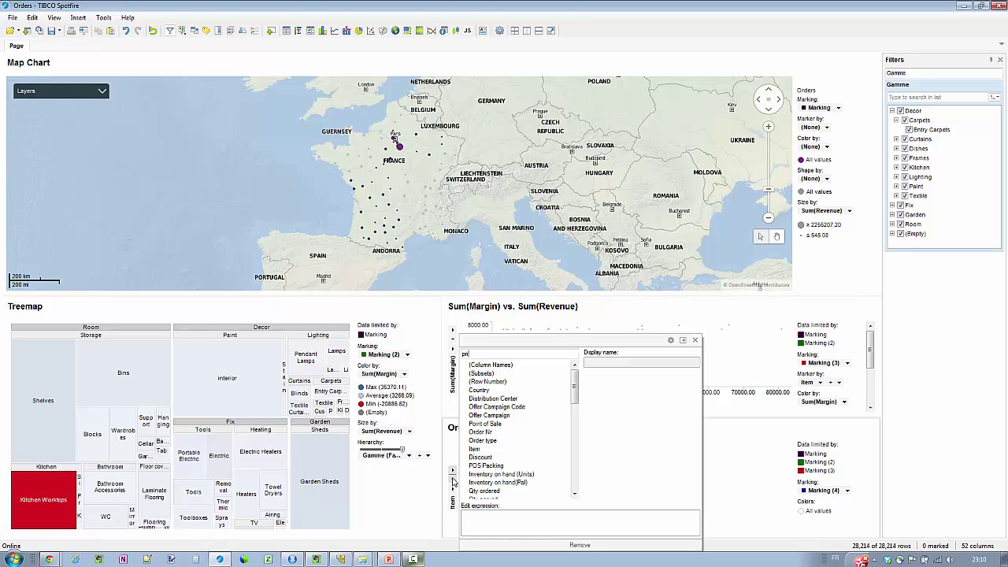
pyautogui.write('pri')
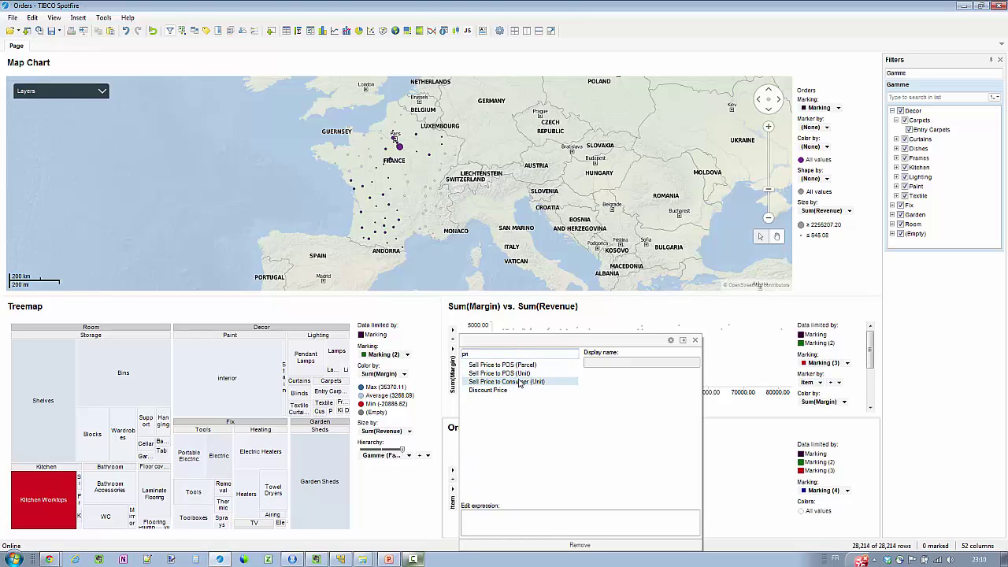
pyautogui.click(520, 372)
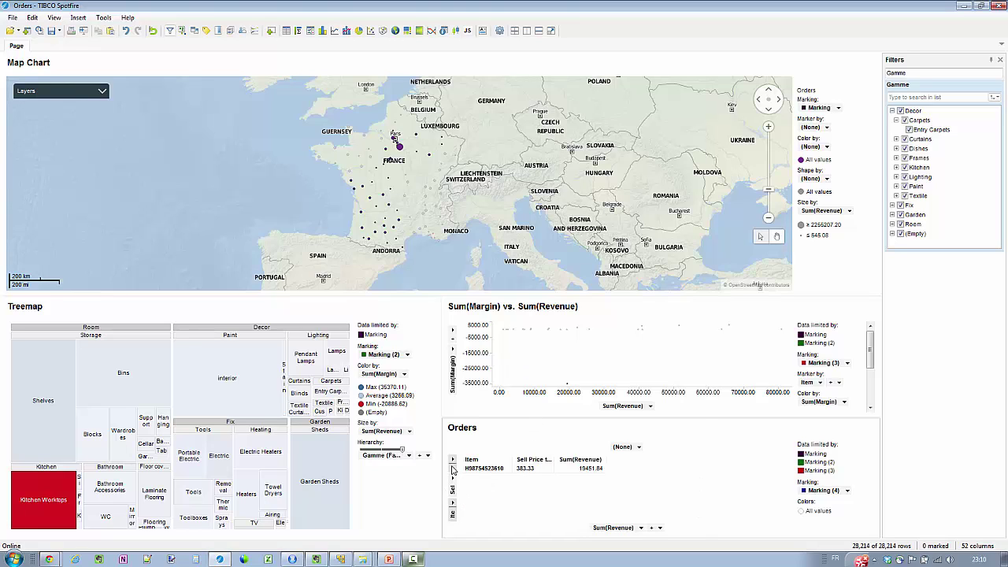
pyautogui.click(453, 468)
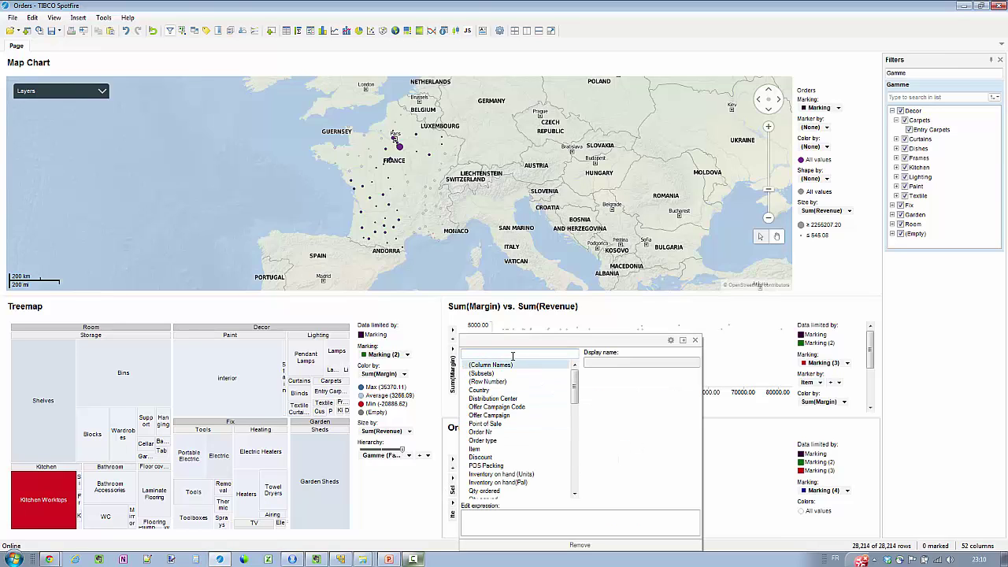
pyautogui.write('pri')
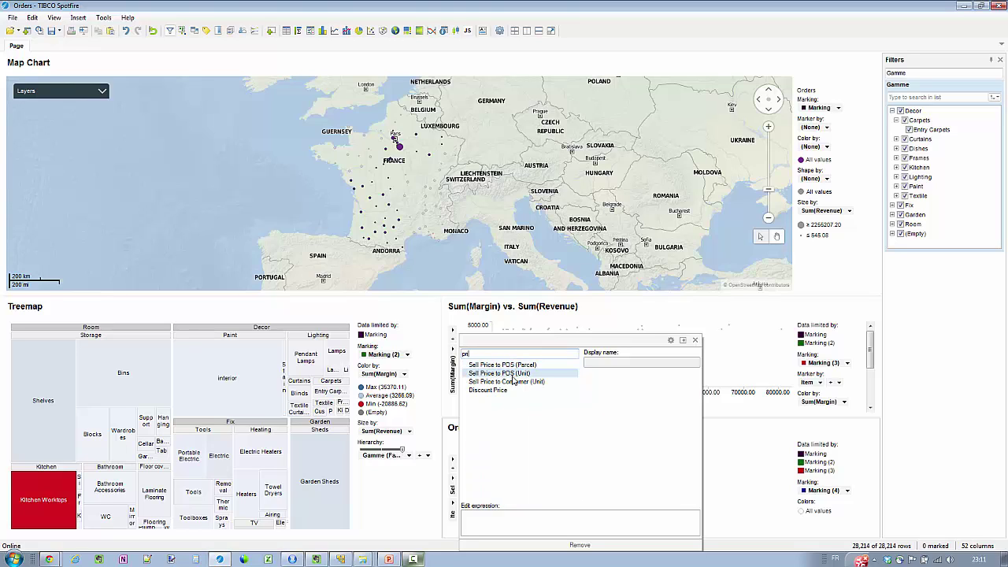
pyautogui.click(513, 382)
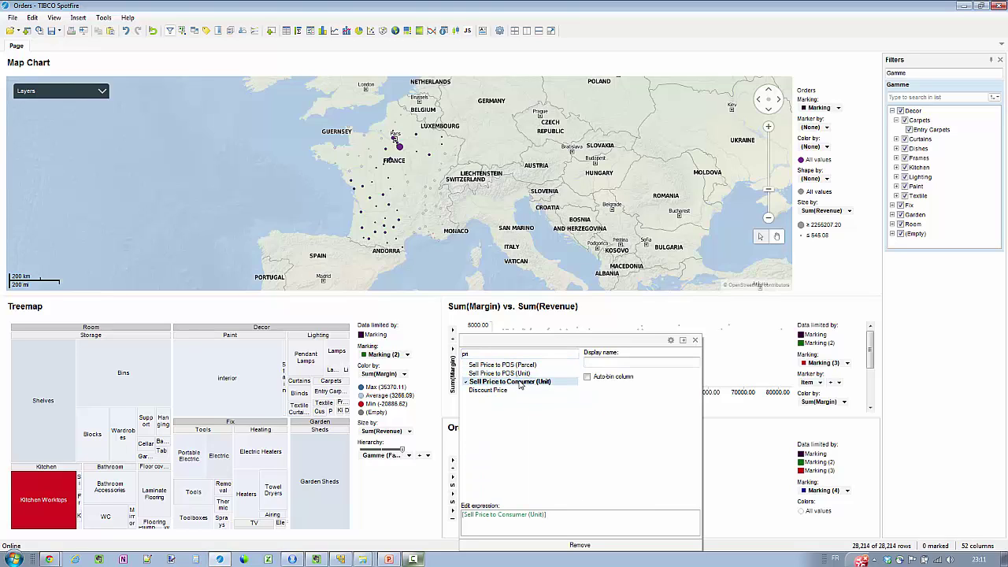
pyautogui.press('Escape')
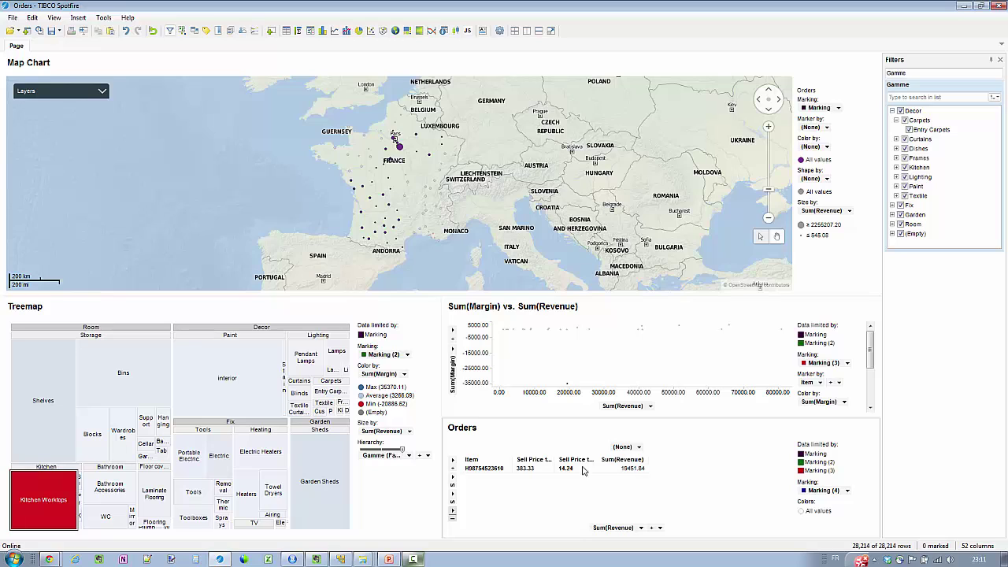
pyautogui.moveTo(555, 458); pyautogui.dragTo(690, 462)
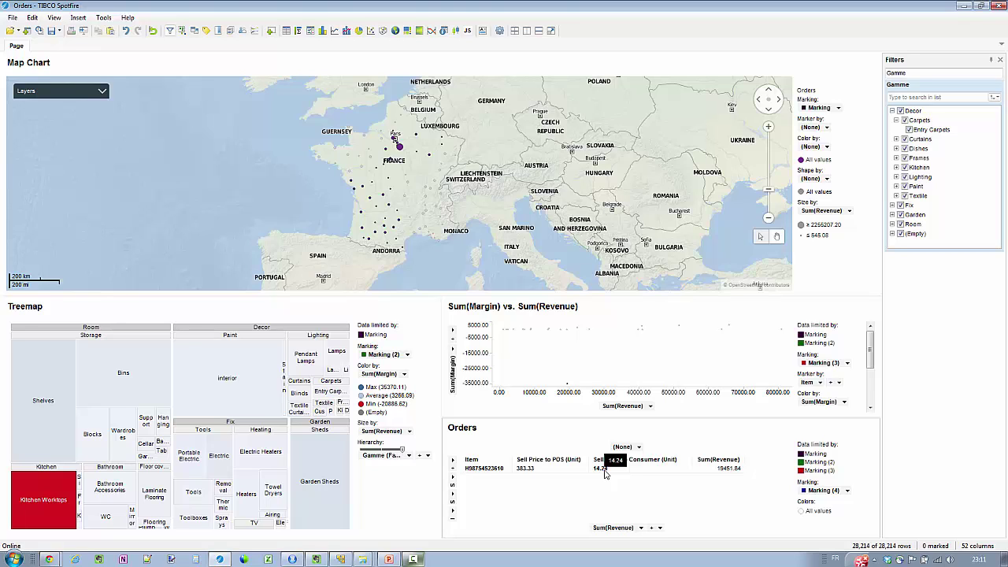
# Hide the filters and save the analysis to the library as Orders, overwriting the existing item
pyautogui.click(1001, 61)
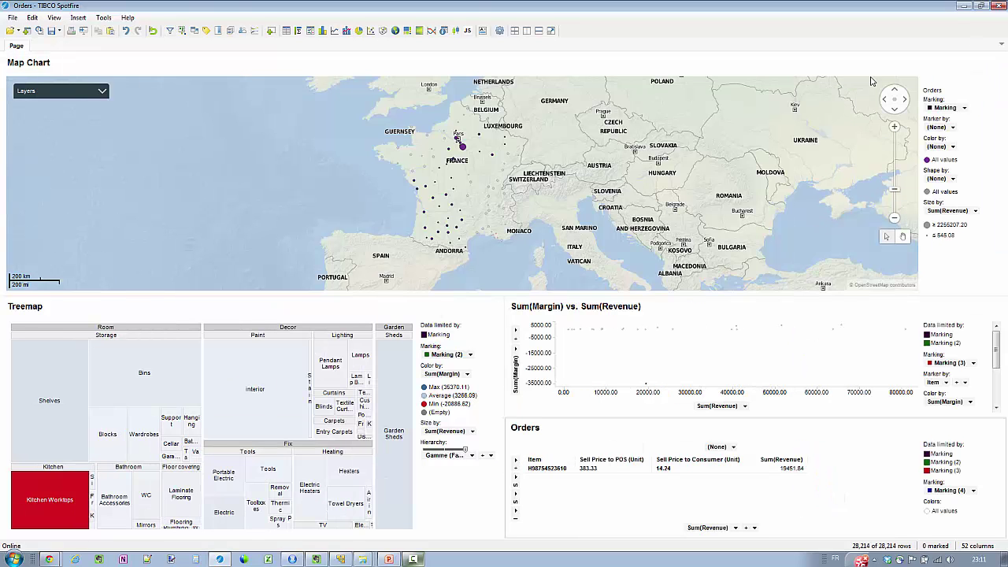
pyautogui.click(13, 17)
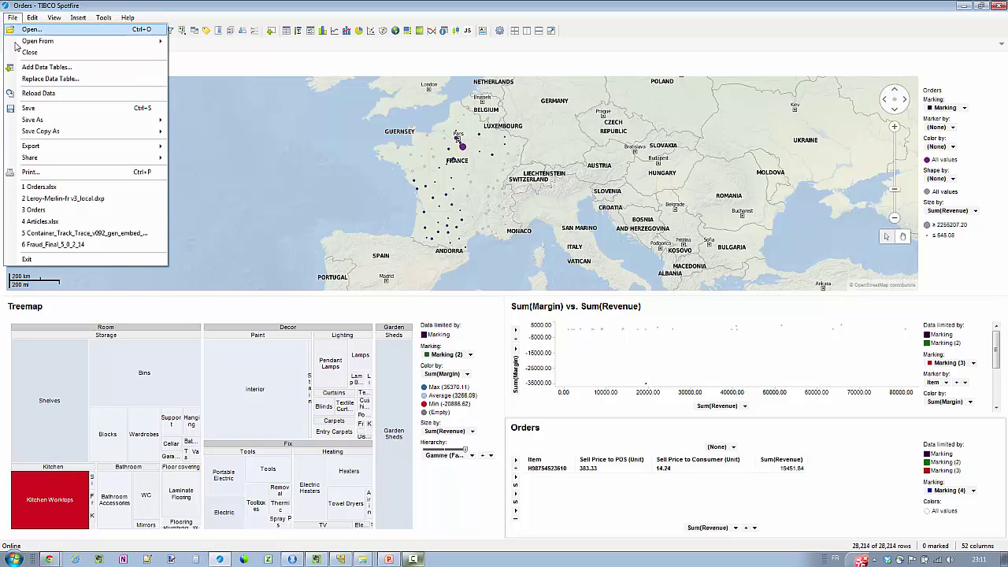
pyautogui.moveTo(38, 126)
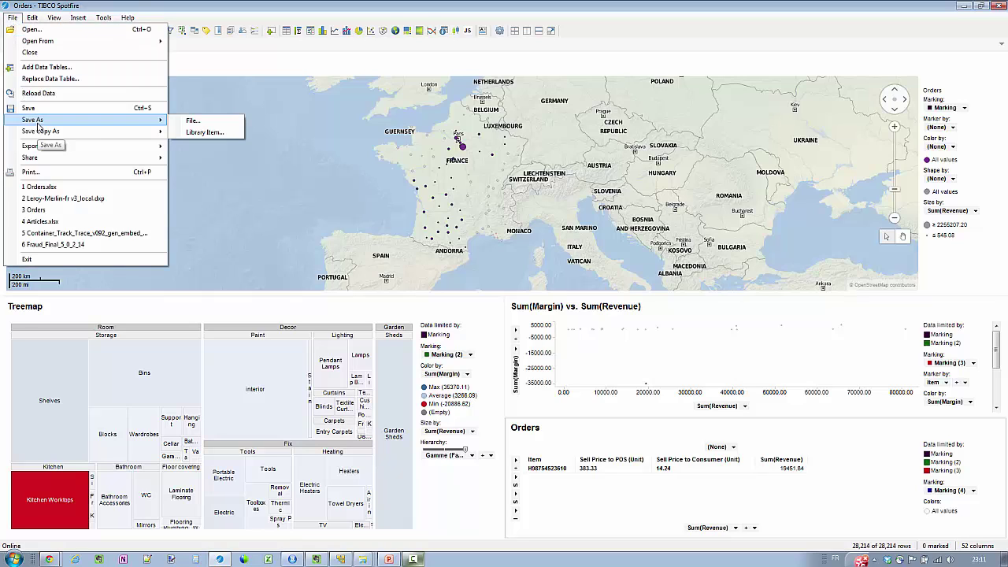
pyautogui.click(190, 133)
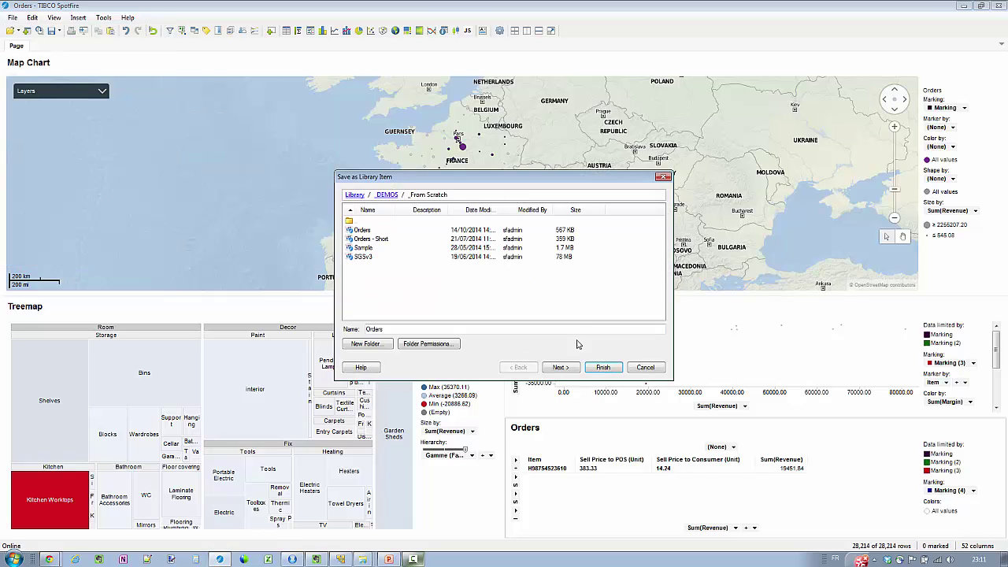
pyautogui.click(571, 372)
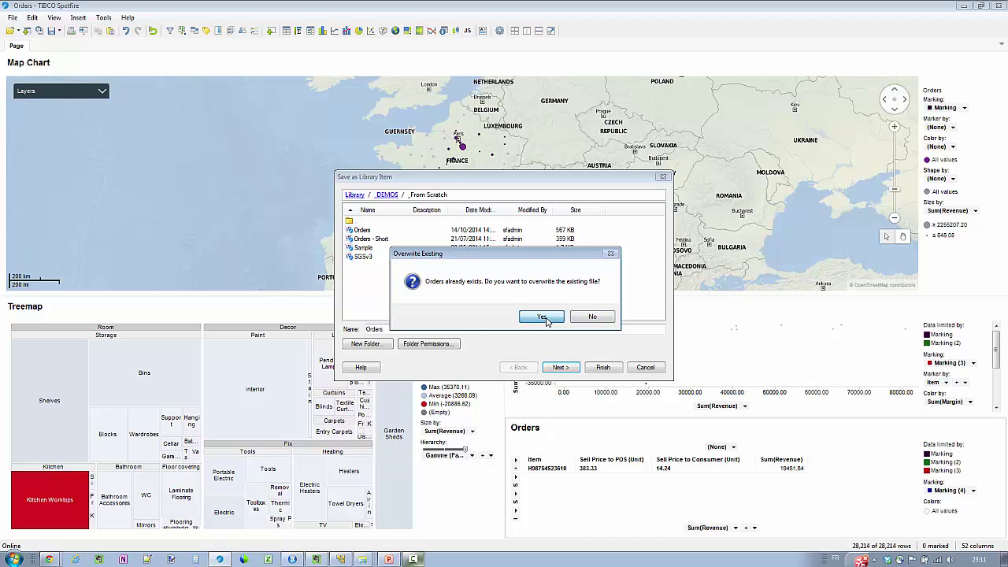
pyautogui.click(547, 319)
# Embed all data, finish publishing without the old bookmarks, and open it in the Web Player
pyautogui.click(558, 368)
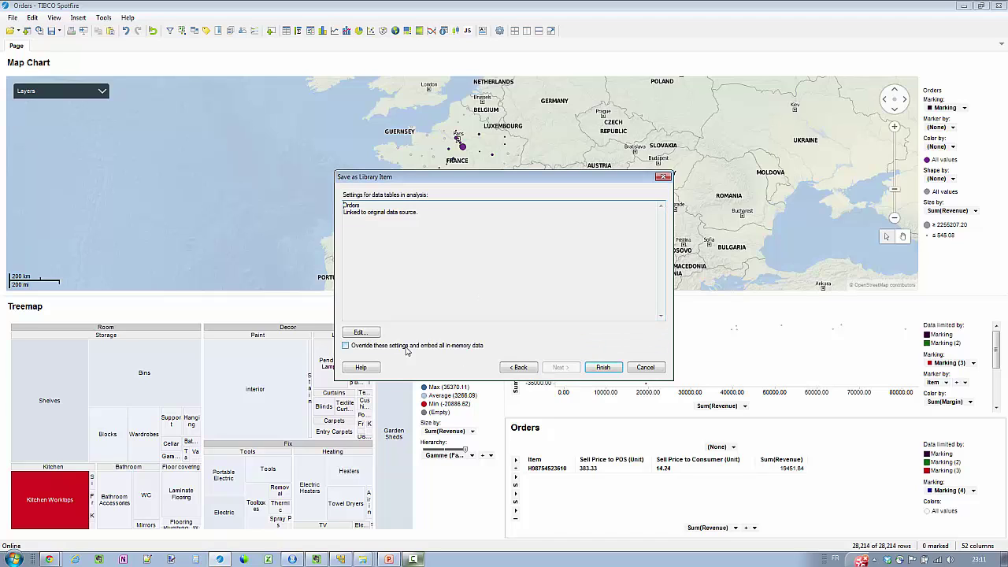
pyautogui.click(345, 345)
pyautogui.click(597, 368)
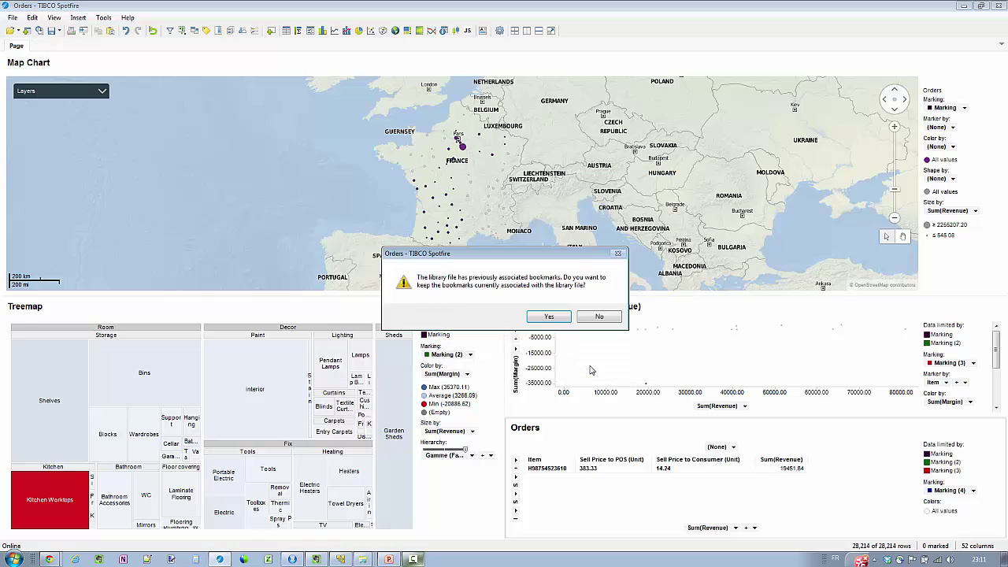
pyautogui.click(592, 317)
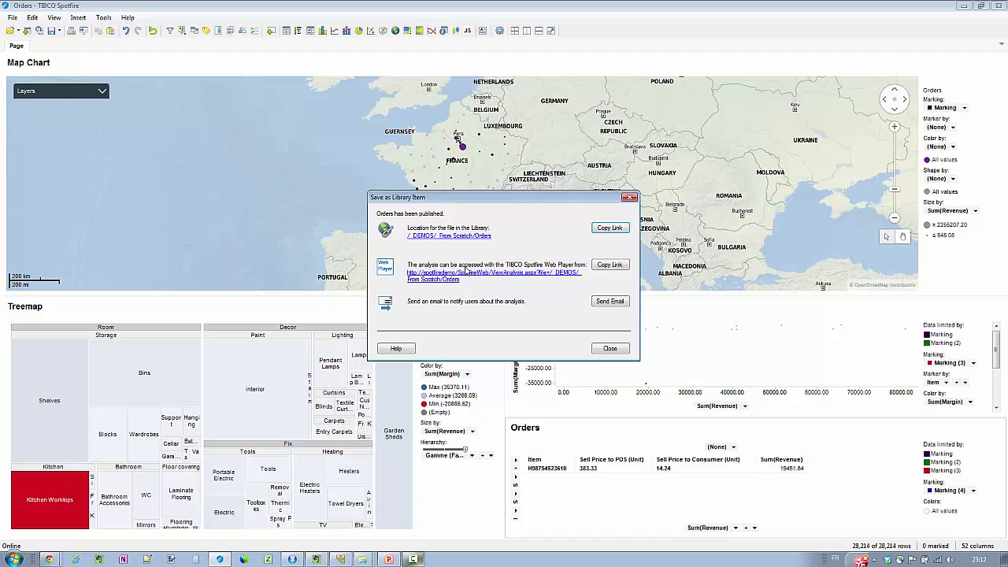
pyautogui.click(467, 274)
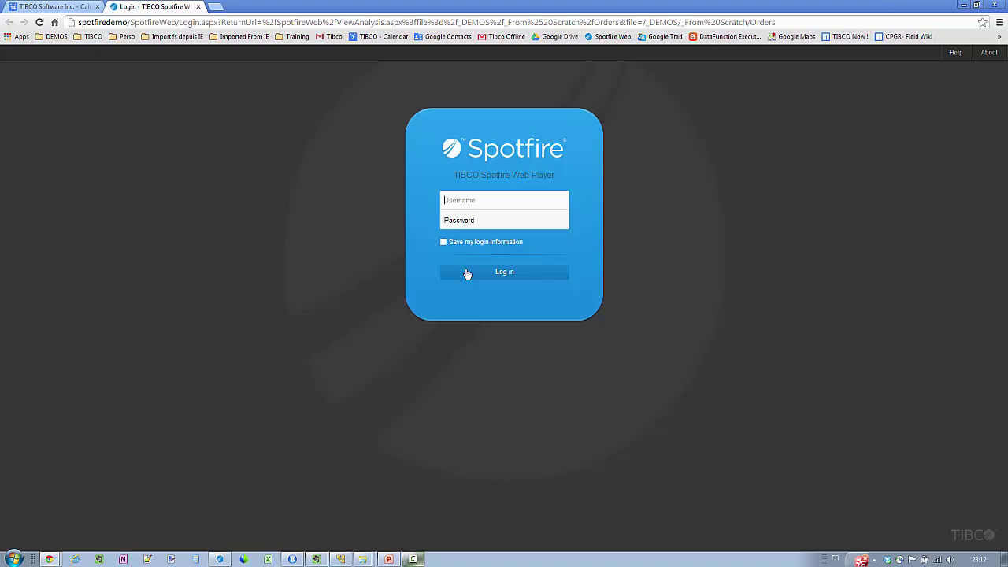
# Log in to the Web Player with the account's username and password
pyautogui.press('Tab')
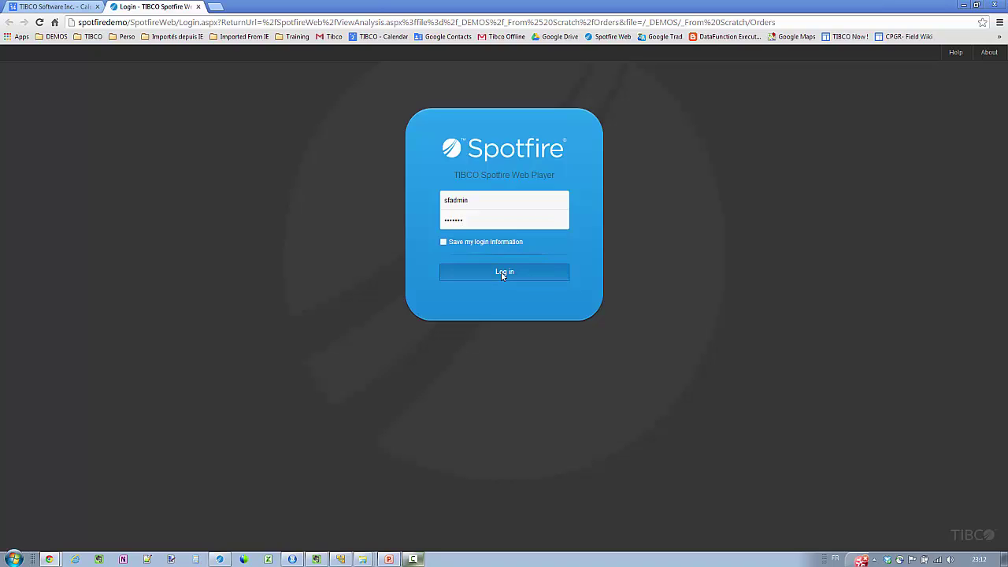
pyautogui.click(501, 273)
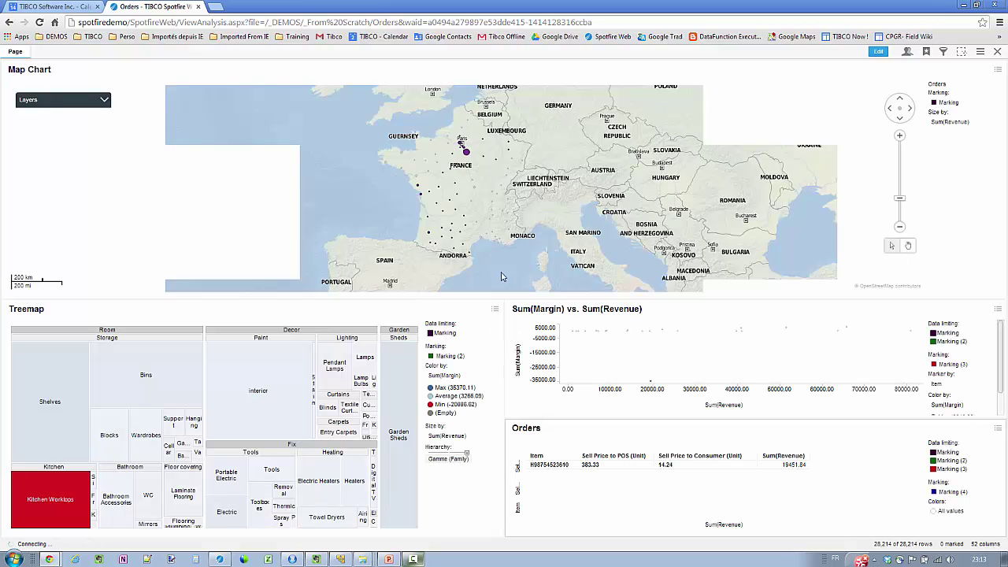
# Clear marking, lasso orders around Paris, mark Kitchen Worktops, then box-select a group of scatter points
pyautogui.click(385, 135)
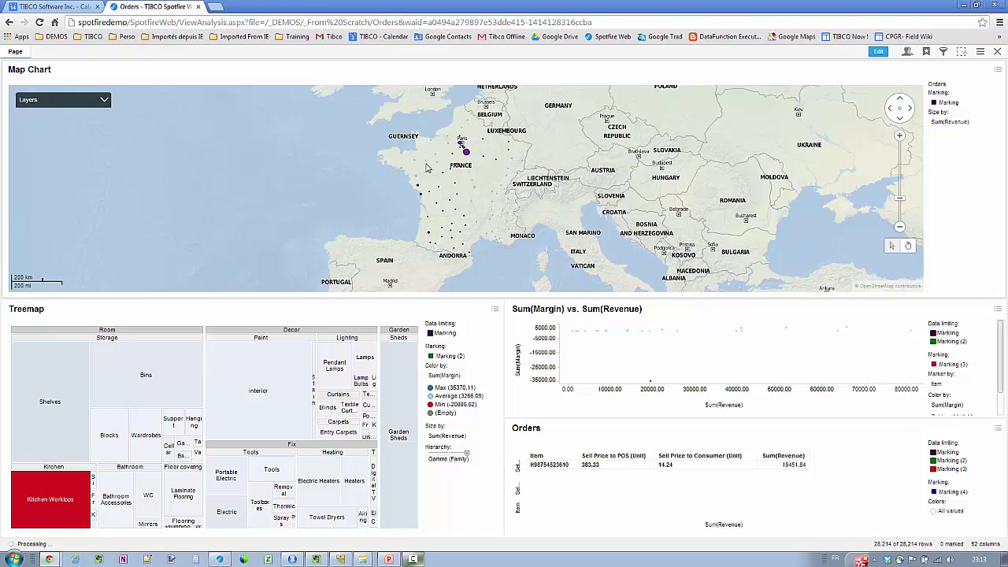
pyautogui.moveTo(488, 169)
pyautogui.mouseDown()
pyautogui.moveTo(479, 170)
pyautogui.moveTo(508, 175)
pyautogui.moveTo(528, 137)
pyautogui.moveTo(466, 117)
pyautogui.moveTo(433, 157)
pyautogui.moveTo(482, 173)
pyautogui.mouseUp()
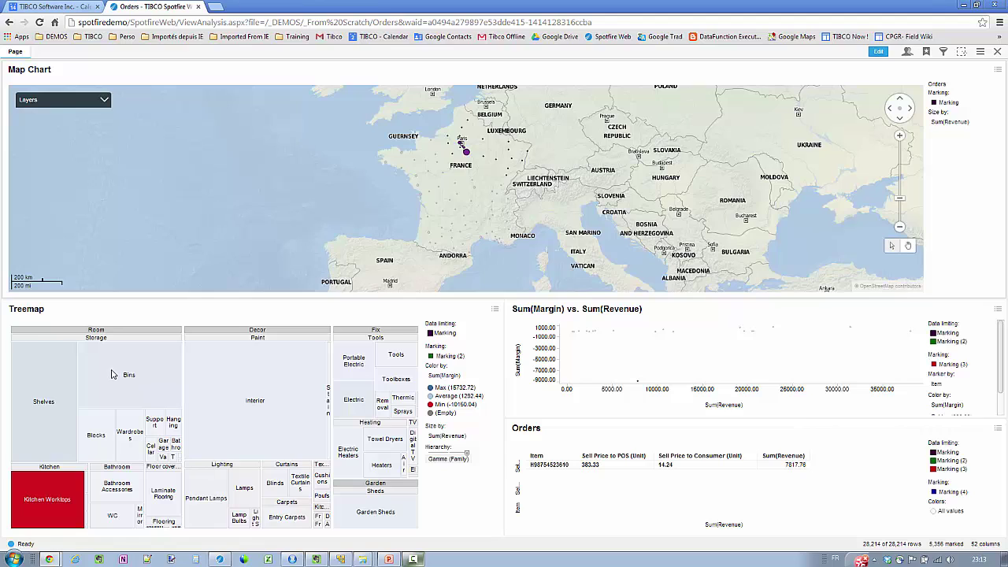
pyautogui.click(112, 374)
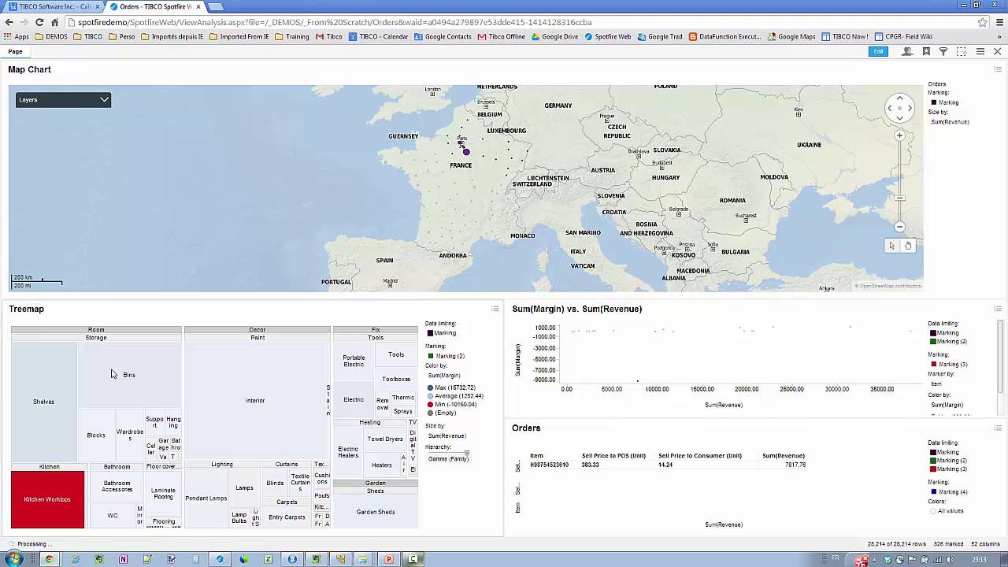
pyautogui.click(58, 495)
pyautogui.moveTo(627, 364); pyautogui.dragTo(676, 401)
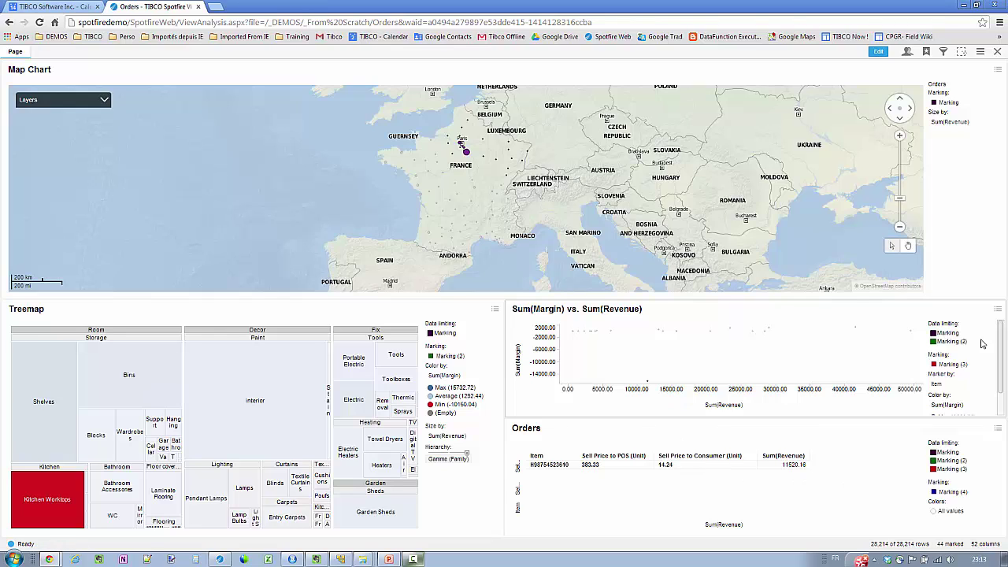
# Create and apply a bookmark named 'Attention à cet article'
pyautogui.click(928, 52)
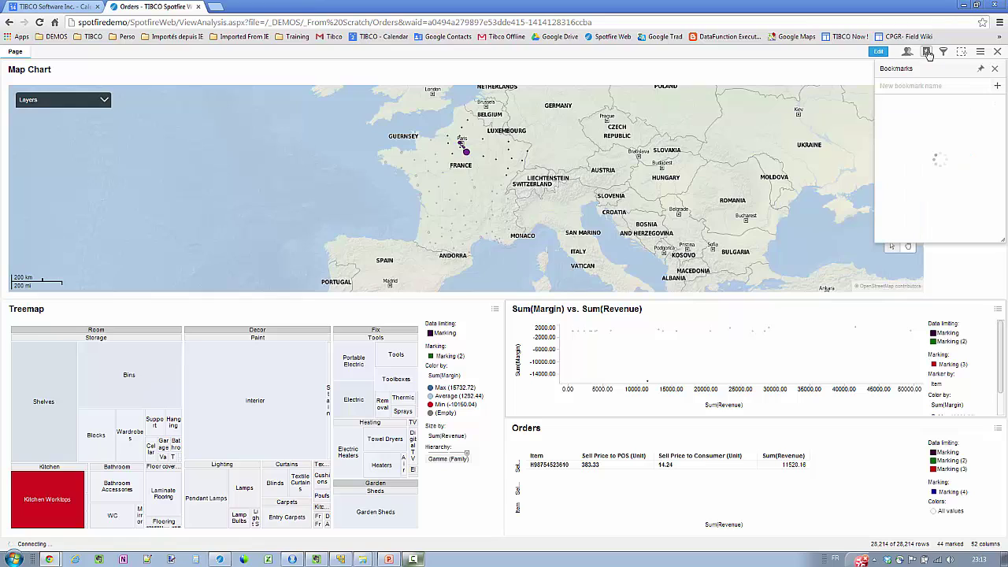
pyautogui.click(912, 85)
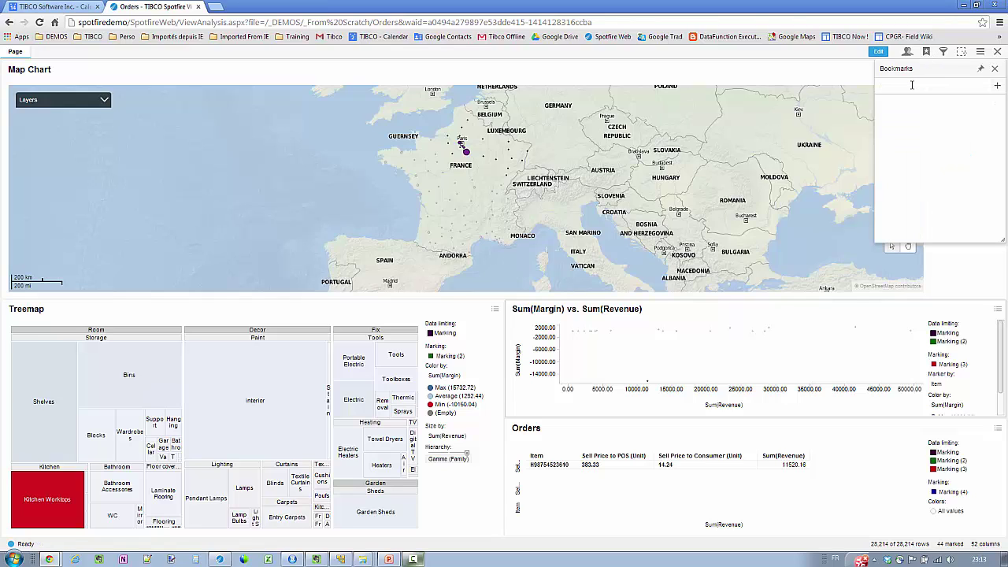
pyautogui.write('Attention')
pyautogui.press('BackSpace')
pyautogui.press('BackSpace')
pyautogui.press('BackSpace')
pyautogui.press('BackSpace')
pyautogui.press('BackSpace')
pyautogui.write('ntion à cet article')
pyautogui.press('Return')
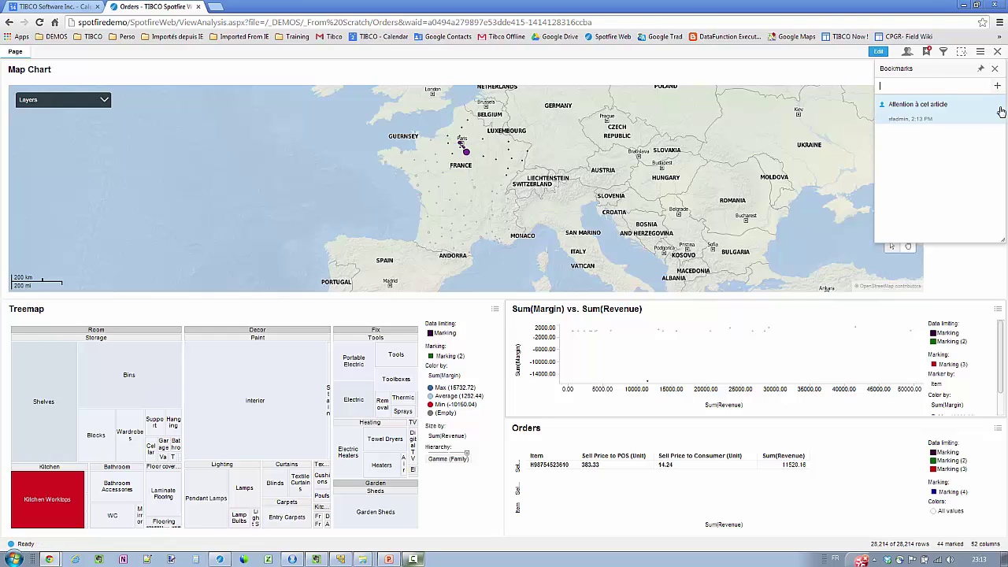
pyautogui.click(1000, 110)
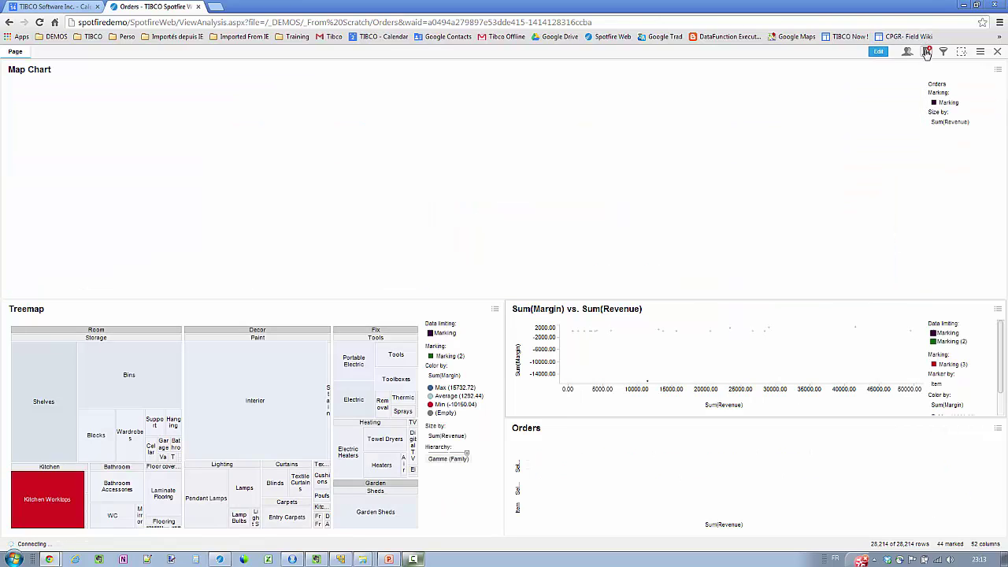
# Copy the bookmark URL for 'Attention à cet article' and close the link window
pyautogui.click(927, 52)
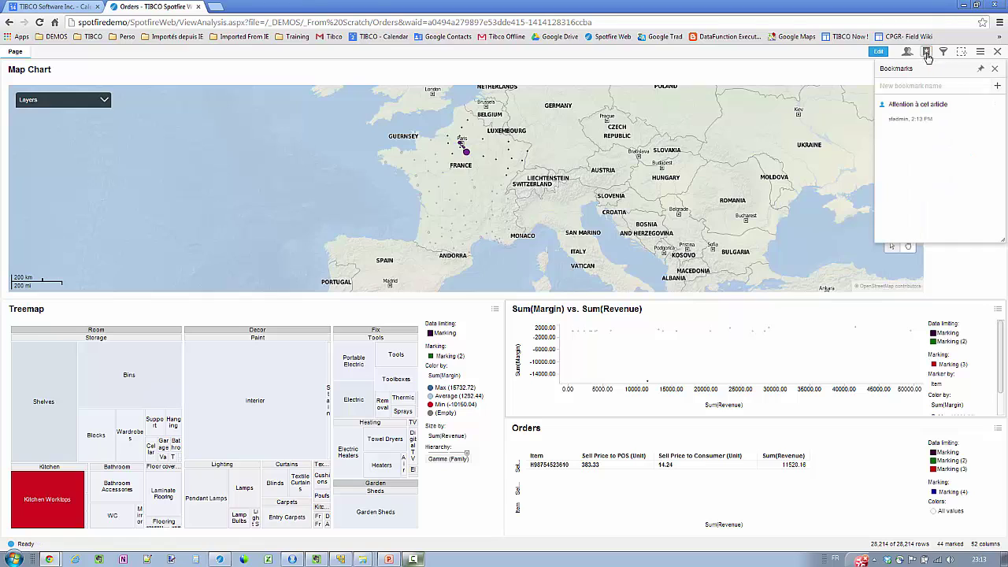
pyautogui.click(1002, 116)
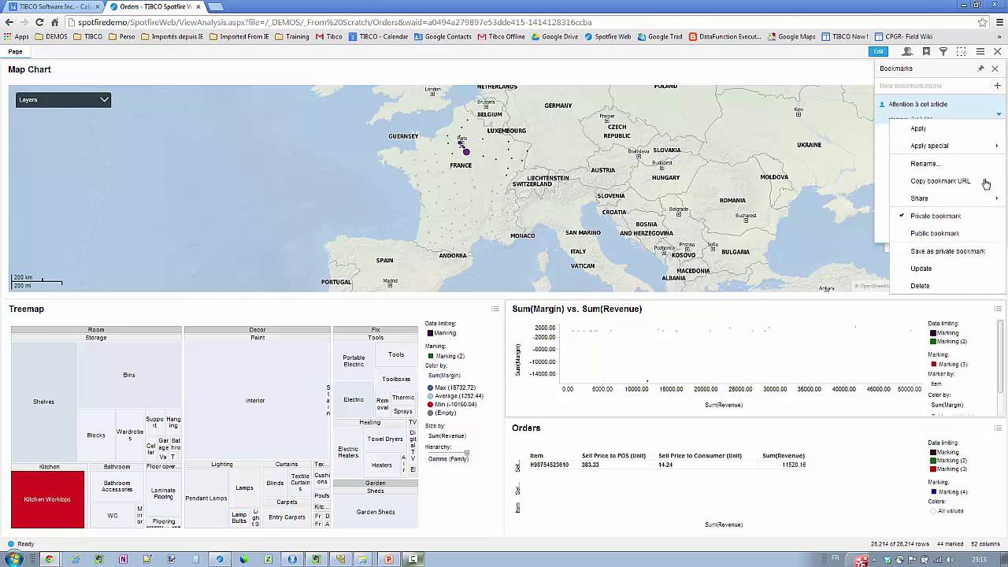
pyautogui.moveTo(972, 201)
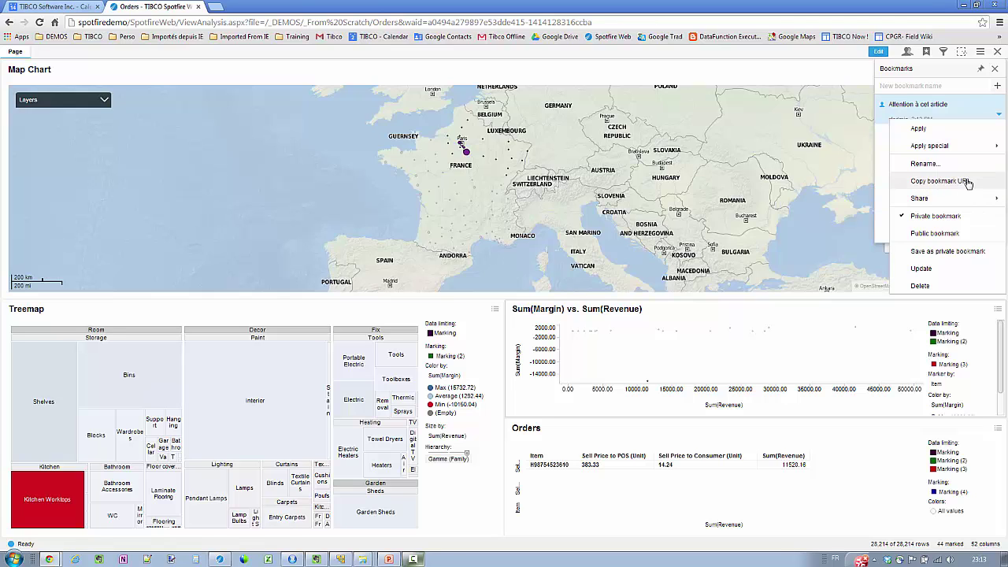
pyautogui.click(965, 181)
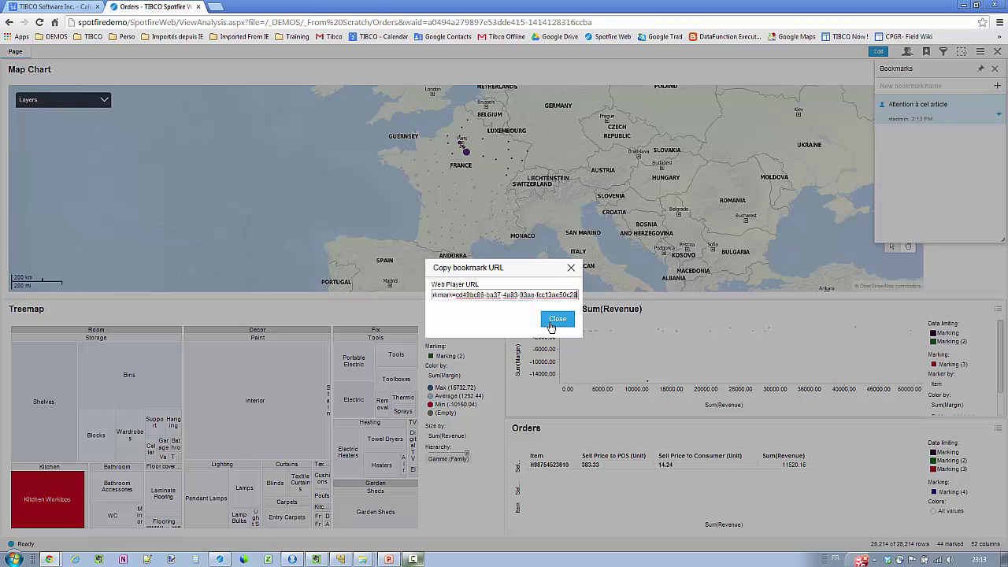
pyautogui.click(555, 319)
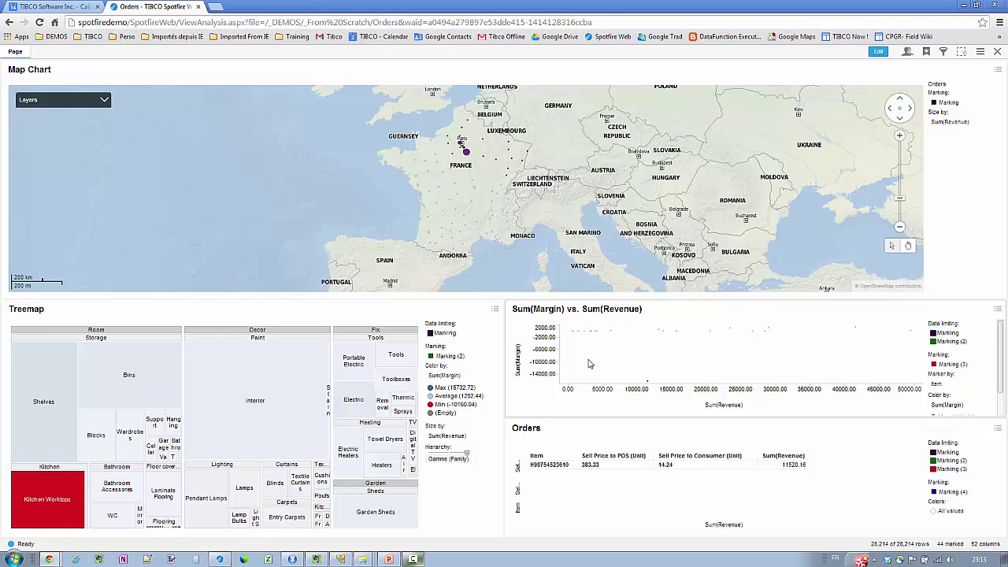
# Clear marking, mark the Shelves treemap tile, and lasso a cluster of scatter points
pyautogui.click(589, 364)
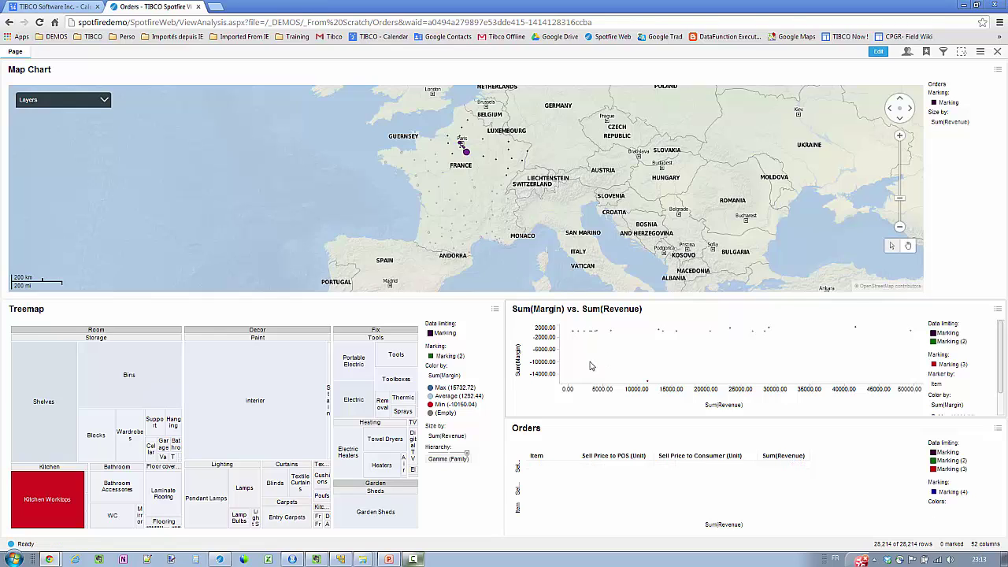
pyautogui.click(65, 378)
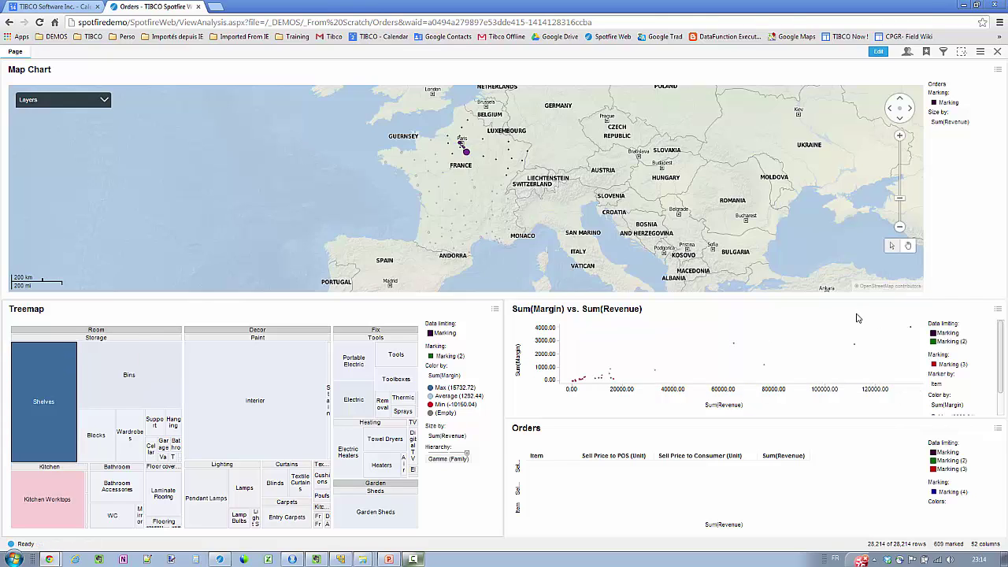
pyautogui.moveTo(853, 335)
pyautogui.mouseDown()
pyautogui.moveTo(844, 346)
pyautogui.moveTo(905, 354)
pyautogui.moveTo(914, 325)
pyautogui.moveTo(847, 340)
pyautogui.mouseUp()
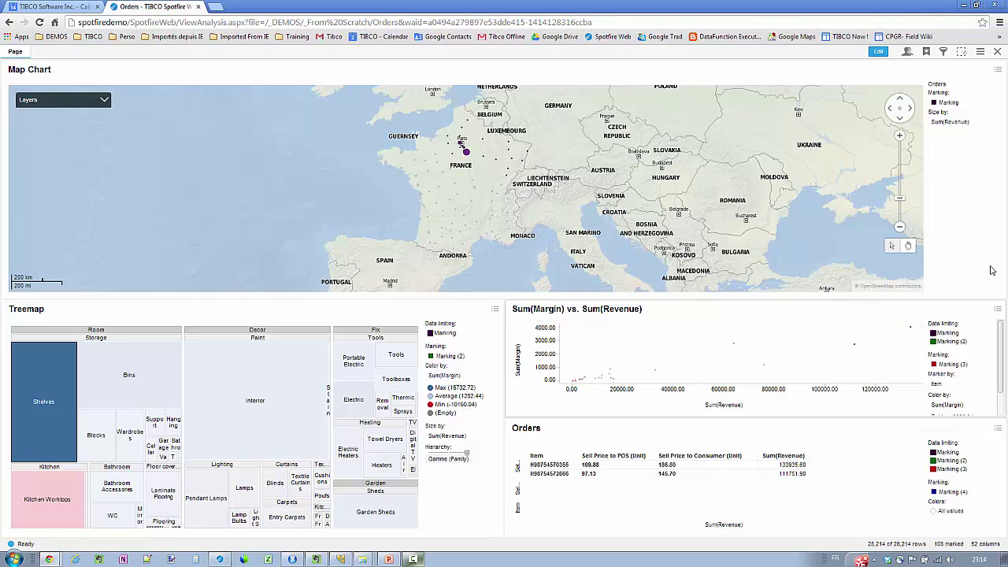
# Save the current Shelves view as a new bookmark named 'Mais non !'
pyautogui.click(927, 51)
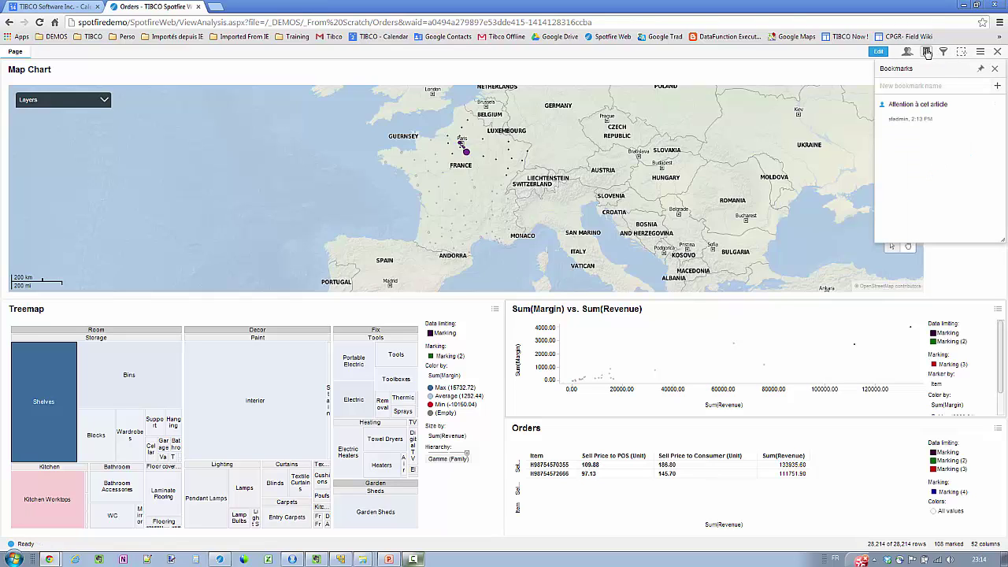
pyautogui.click(926, 85)
pyautogui.write('Mais non !')
pyautogui.press('Return')
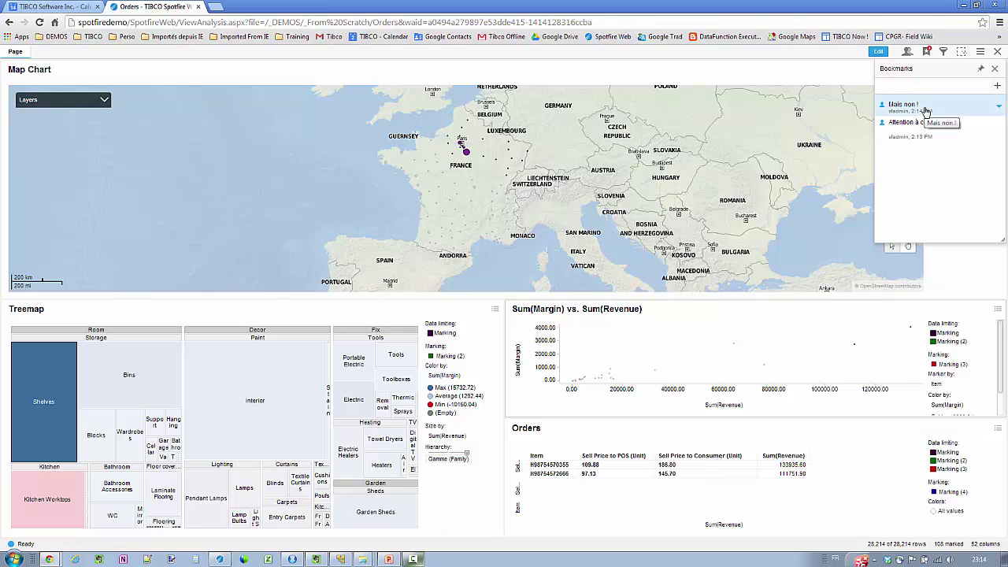
# Apply 'Attention à cet article', then switch back to the 'Mais non !' bookmark
pyautogui.click(918, 124)
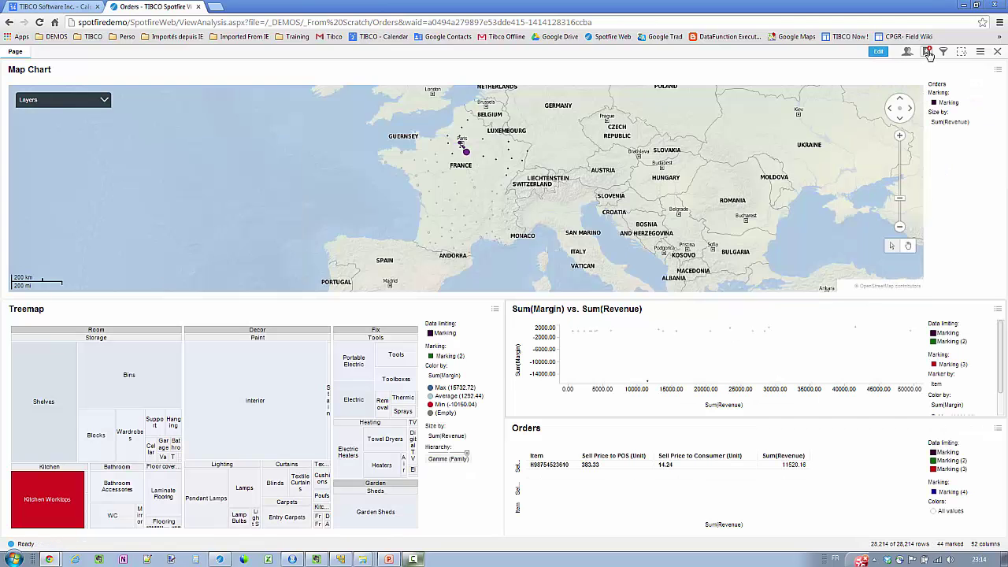
pyautogui.click(929, 53)
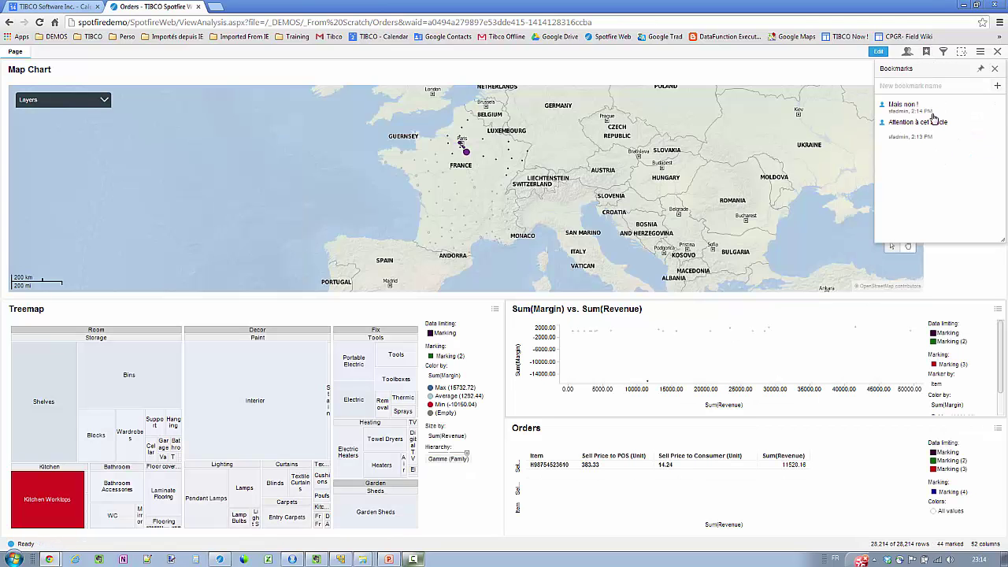
pyautogui.click(923, 113)
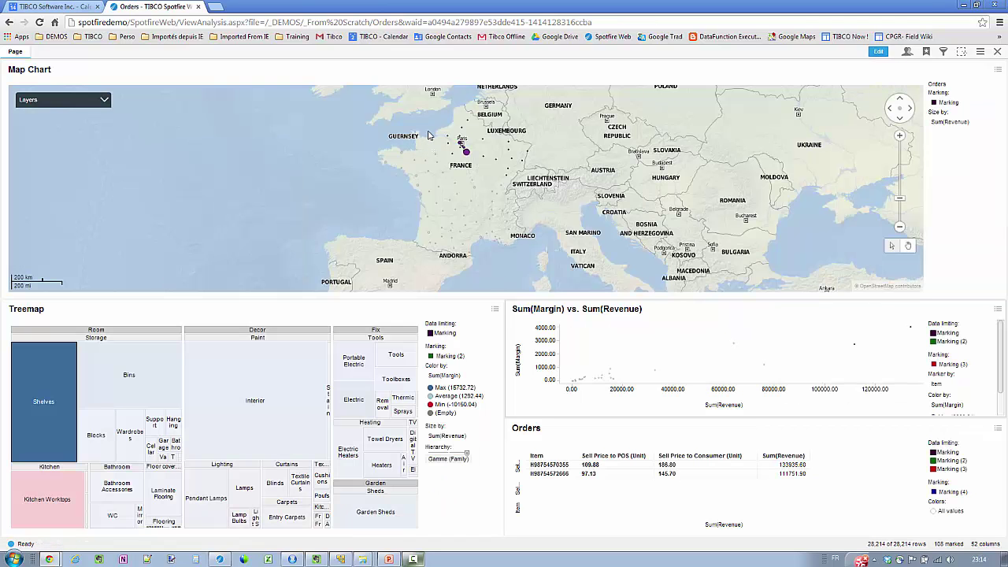
# Lasso western France, try Electric and Electric Heaters tiles, then mark Kitchen Worktops scatter points
pyautogui.moveTo(426, 122); pyautogui.dragTo(398, 228)
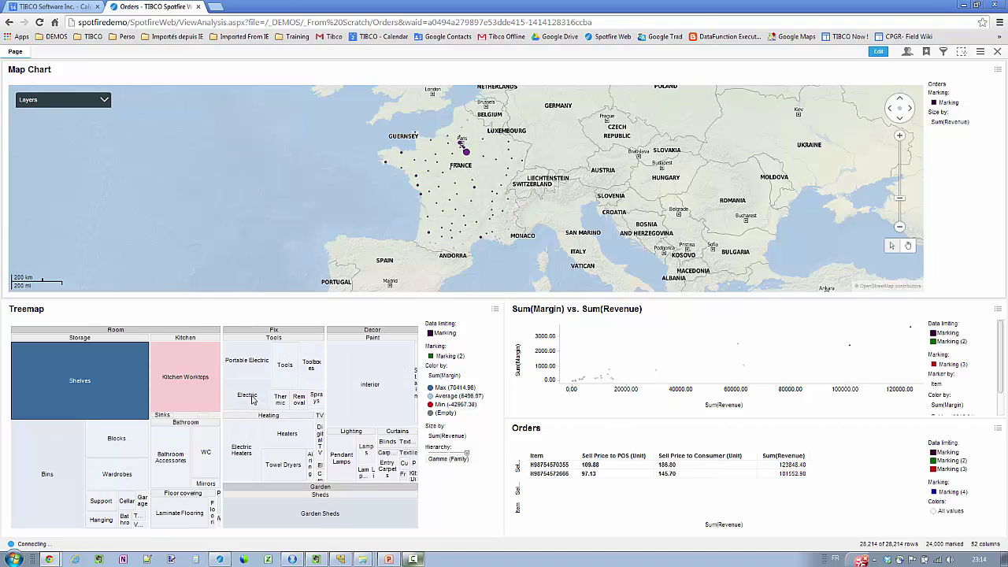
pyautogui.click(252, 398)
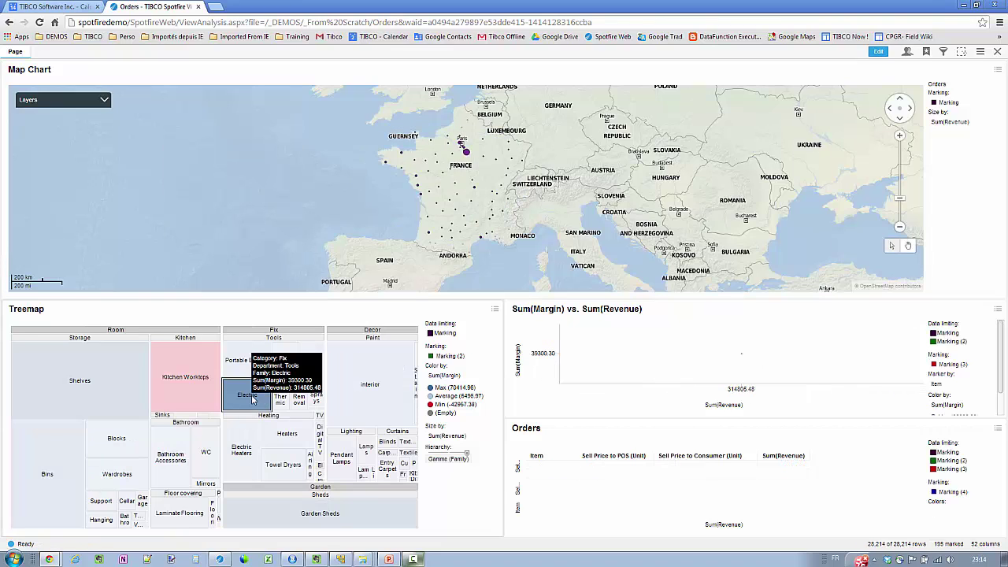
pyautogui.click(239, 465)
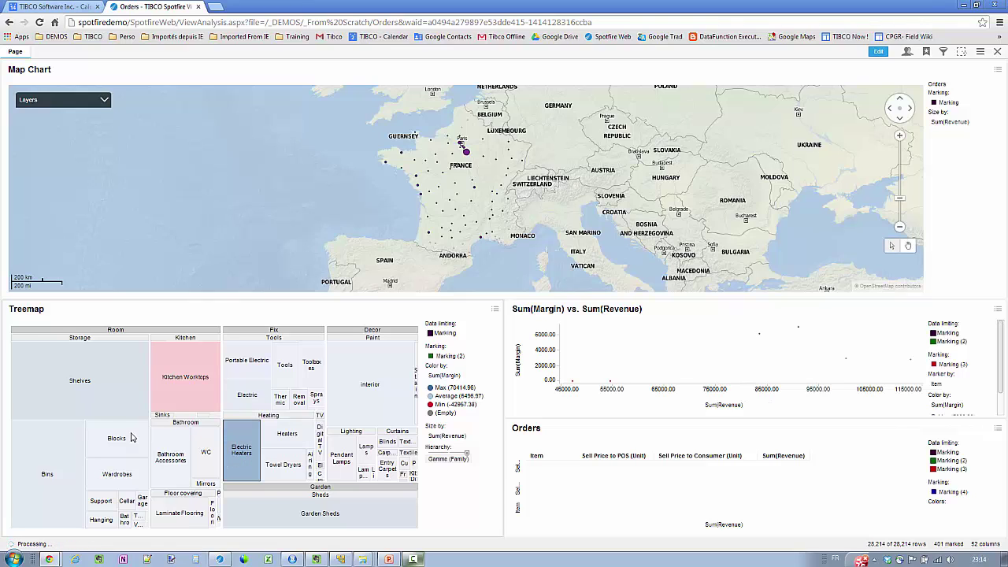
pyautogui.click(173, 370)
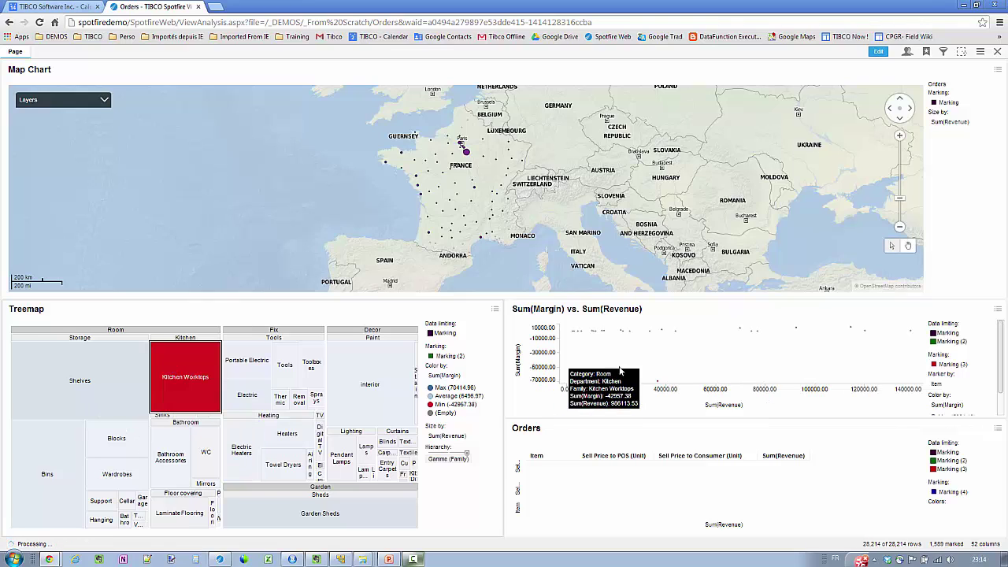
pyautogui.moveTo(627, 360); pyautogui.dragTo(689, 400)
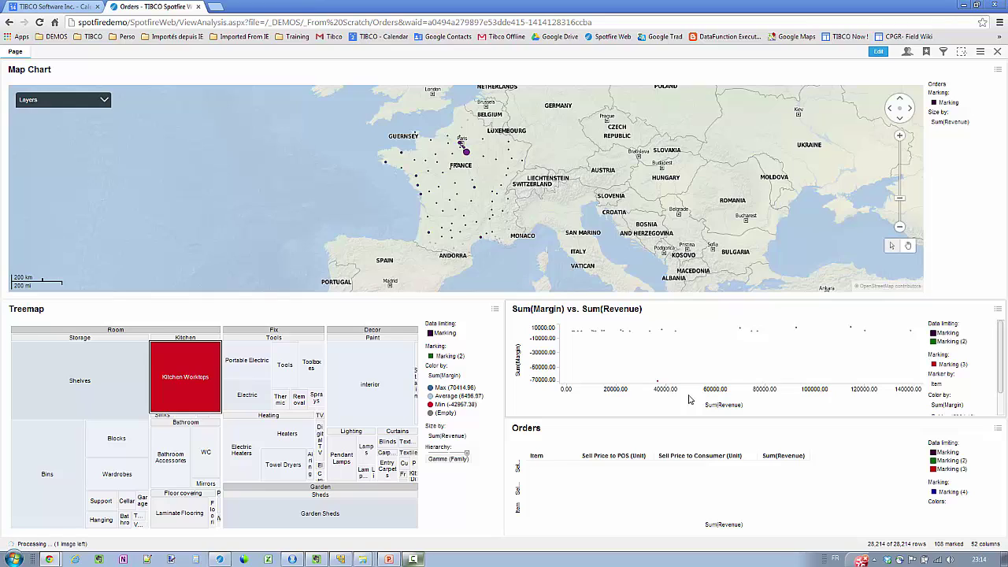